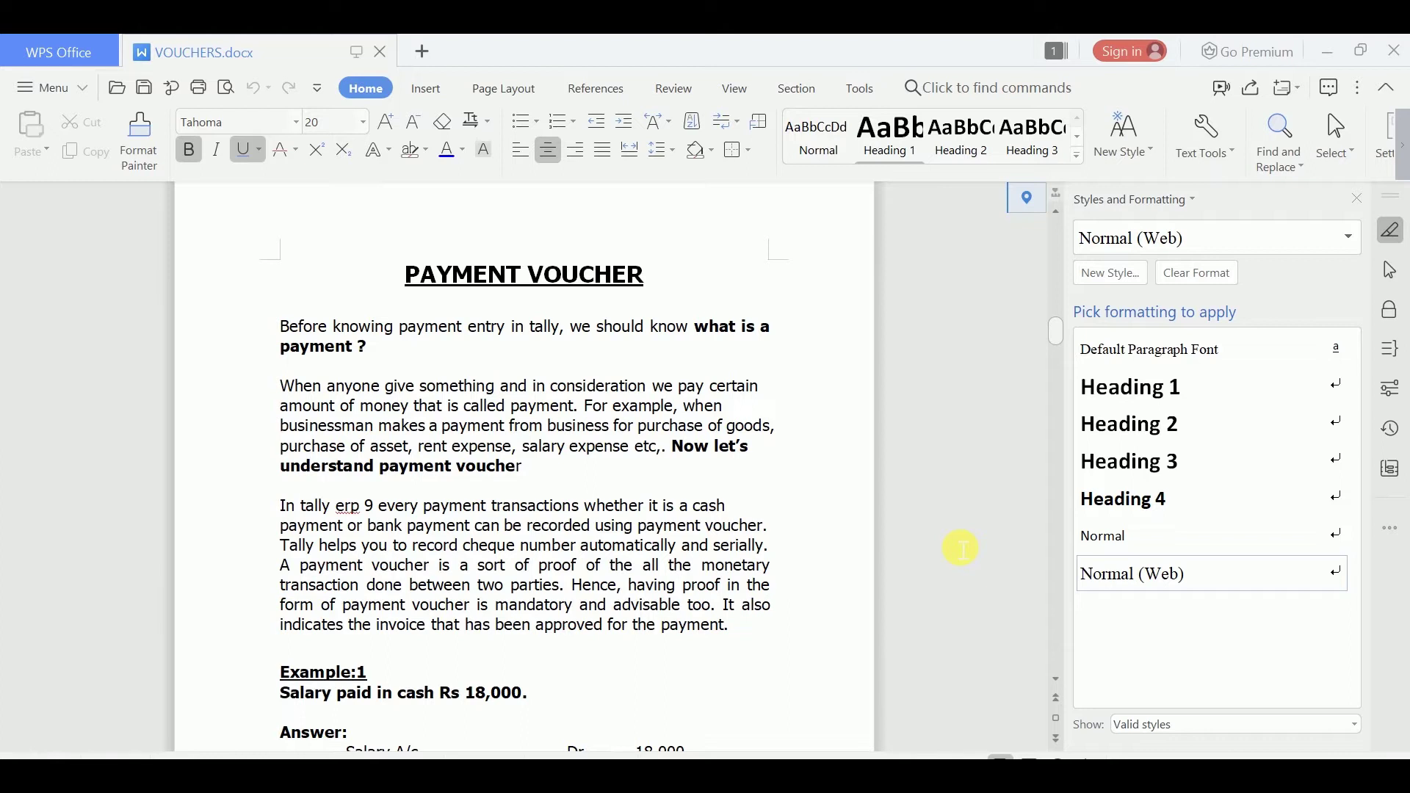
- Bring the payment examples into view in VOUCHERS.docx, then switch to Tally.ERP 9 and open a new Payment voucher
{"action": "left_click", "coordinate": [1058, 680]}
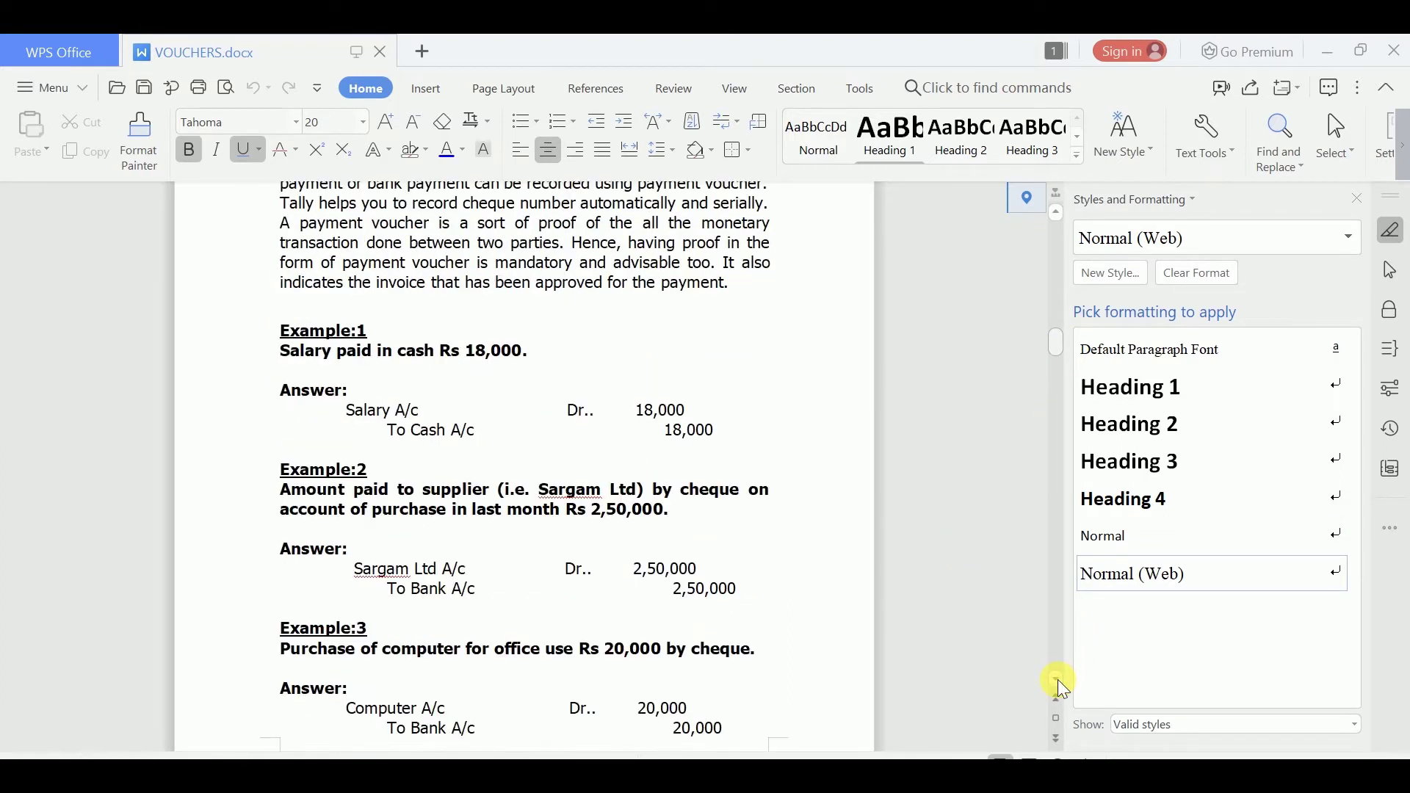
{"action": "left_click_drag", "start_coordinate": [1058, 679], "coordinate": [1058, 679]}
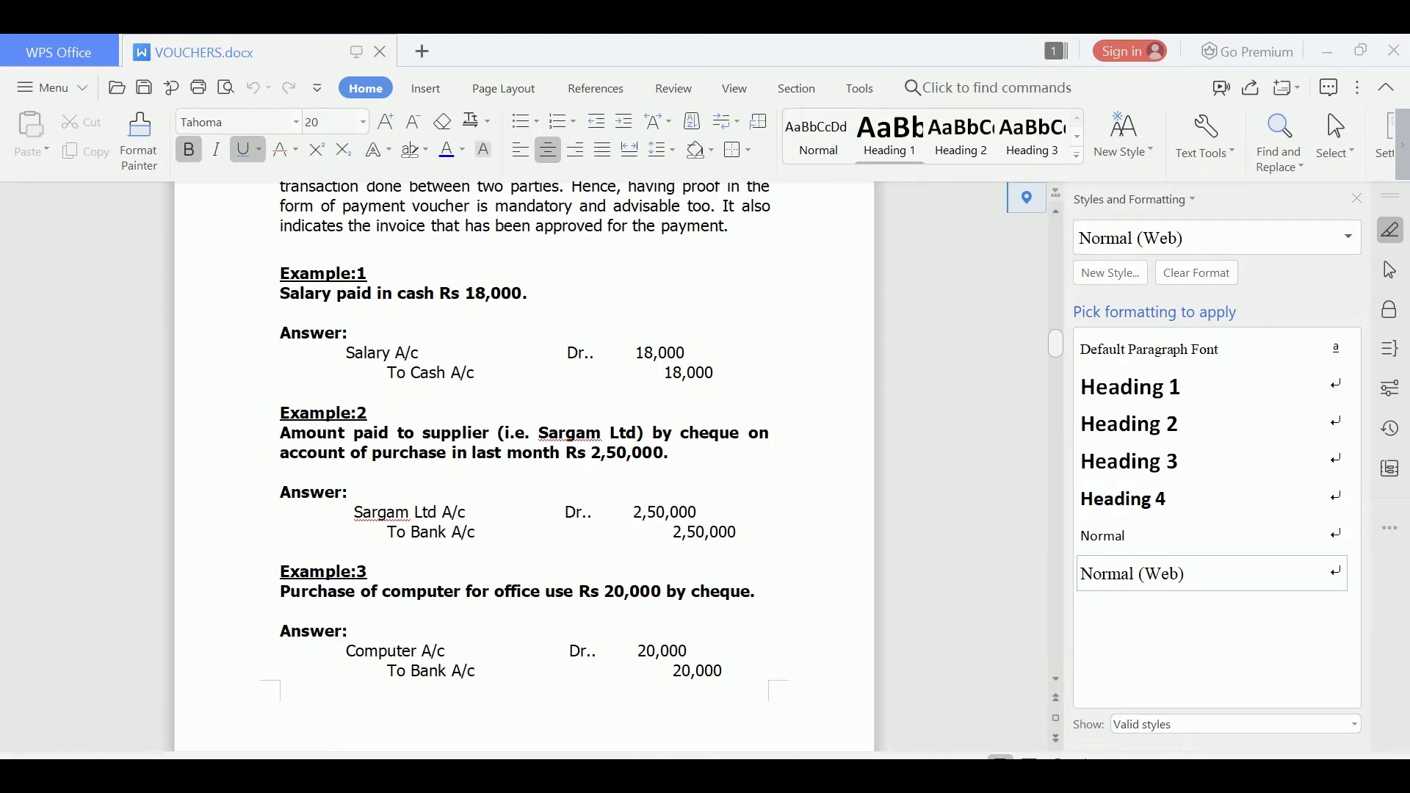
{"action": "left_click", "coordinate": [1002, 749]}
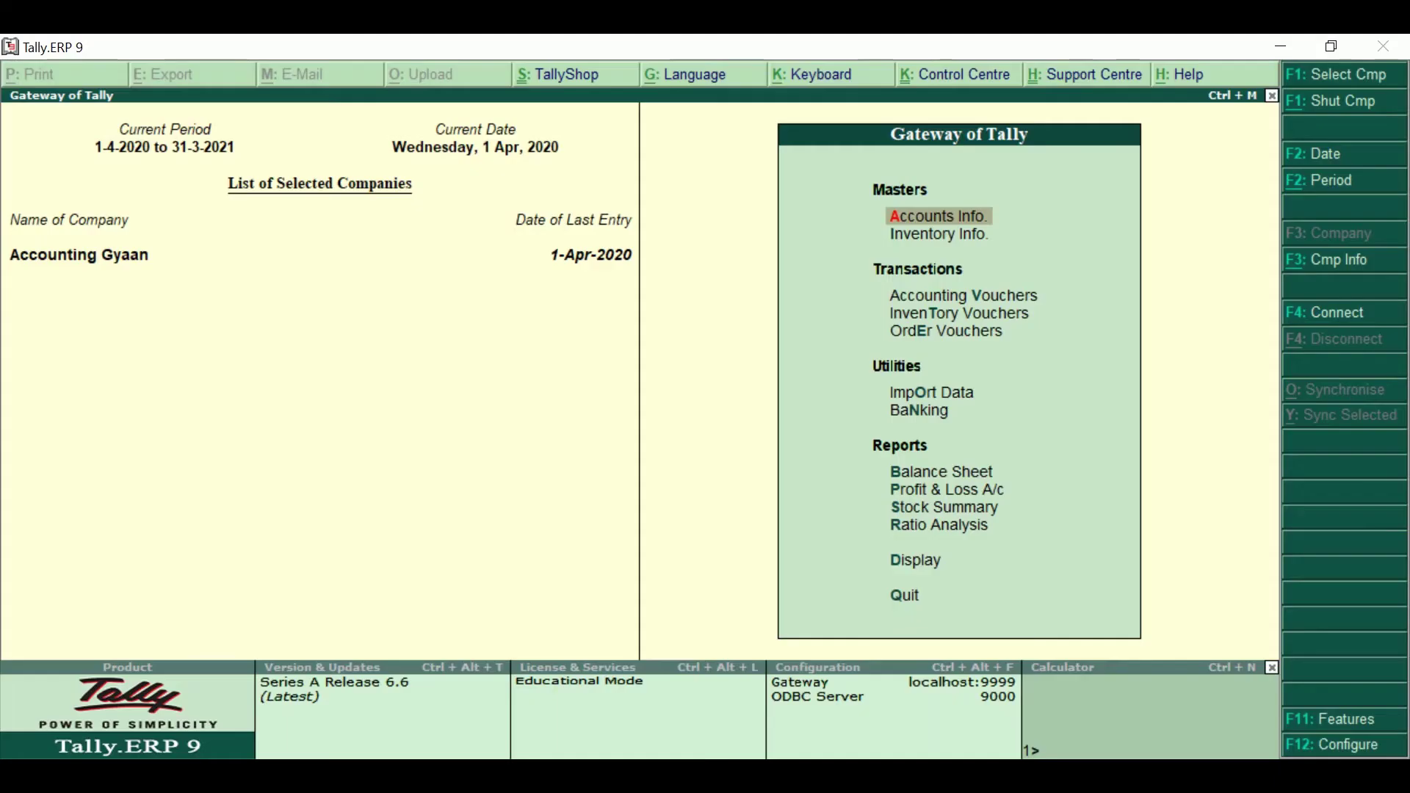
{"action": "left_click", "coordinate": [913, 295]}
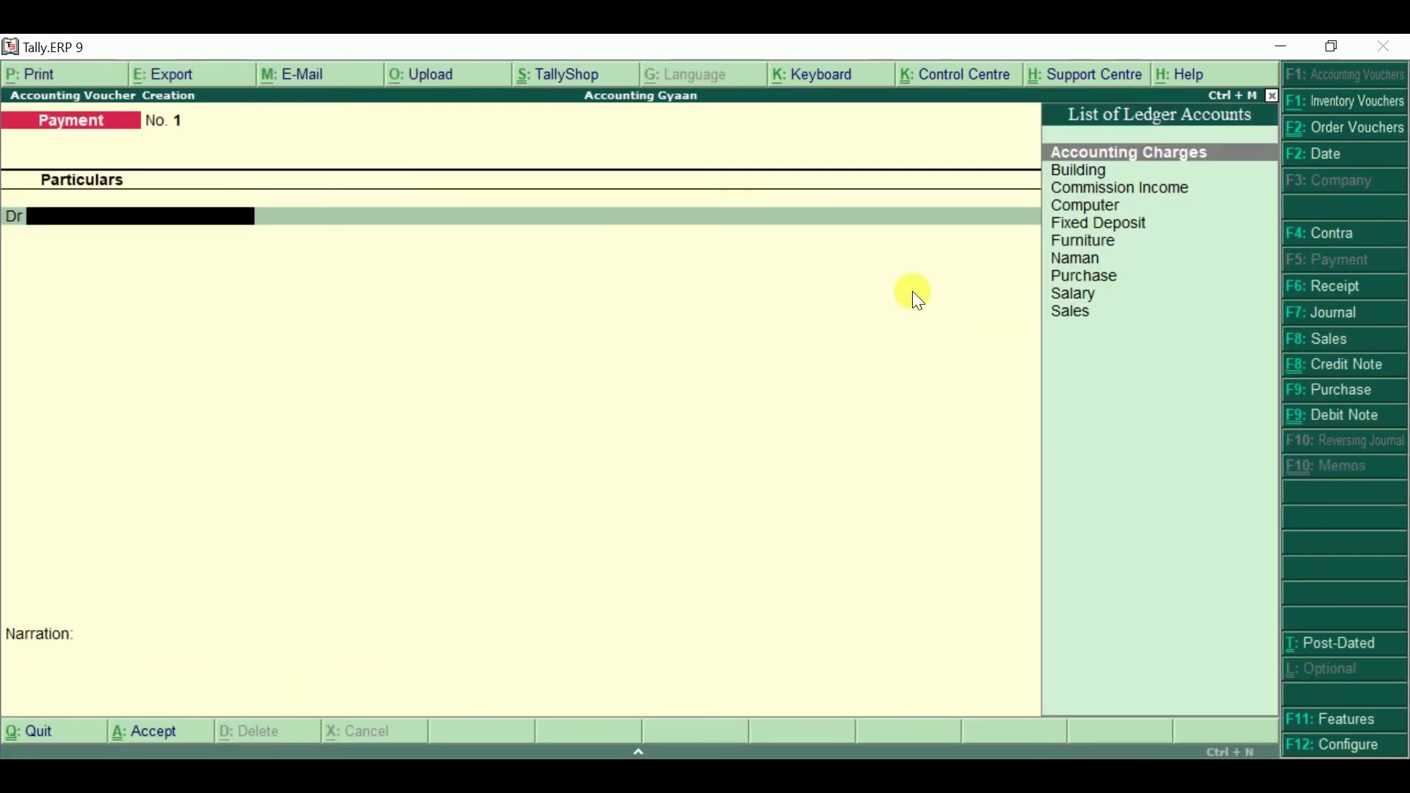
{"action": "key", "text": "F4"}
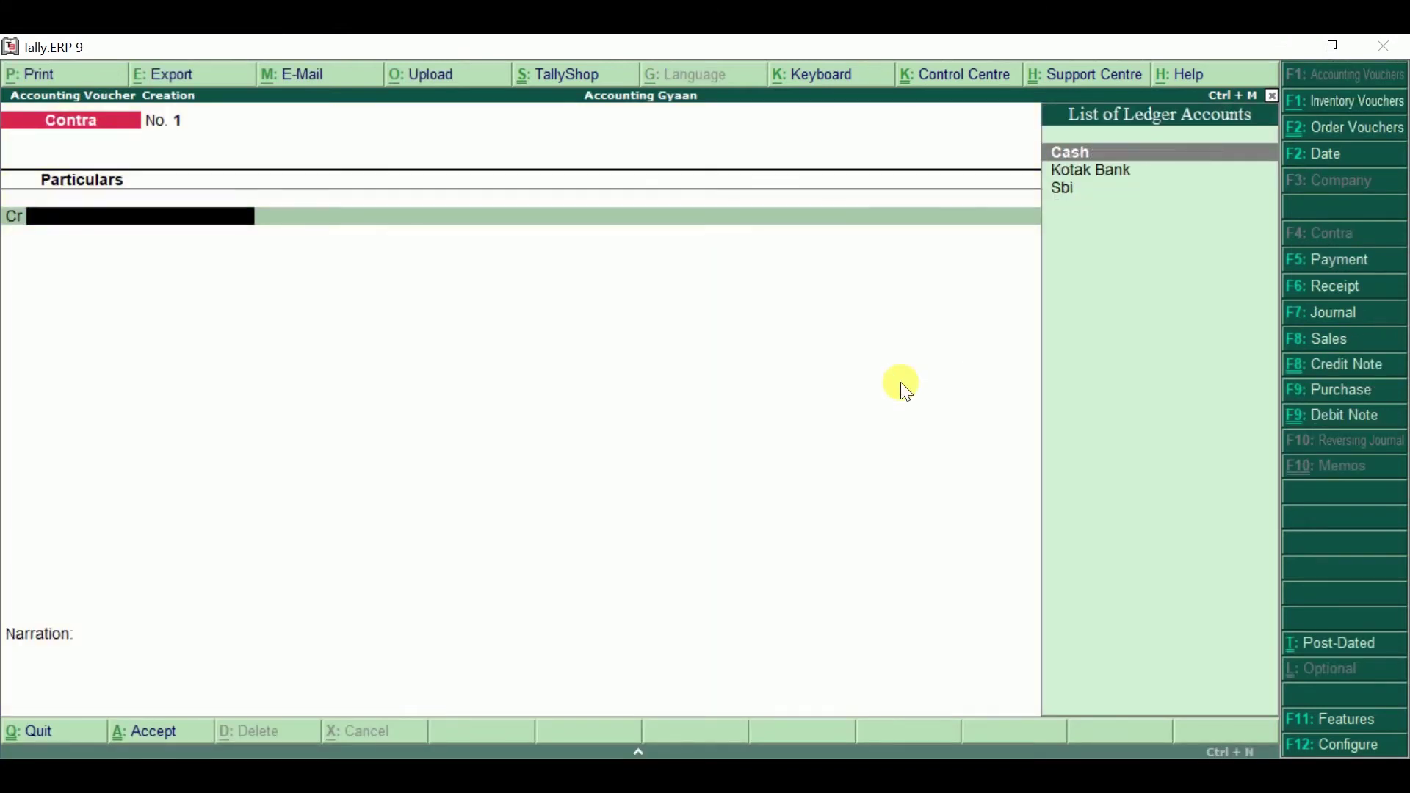
{"action": "left_click", "coordinate": [1340, 259]}
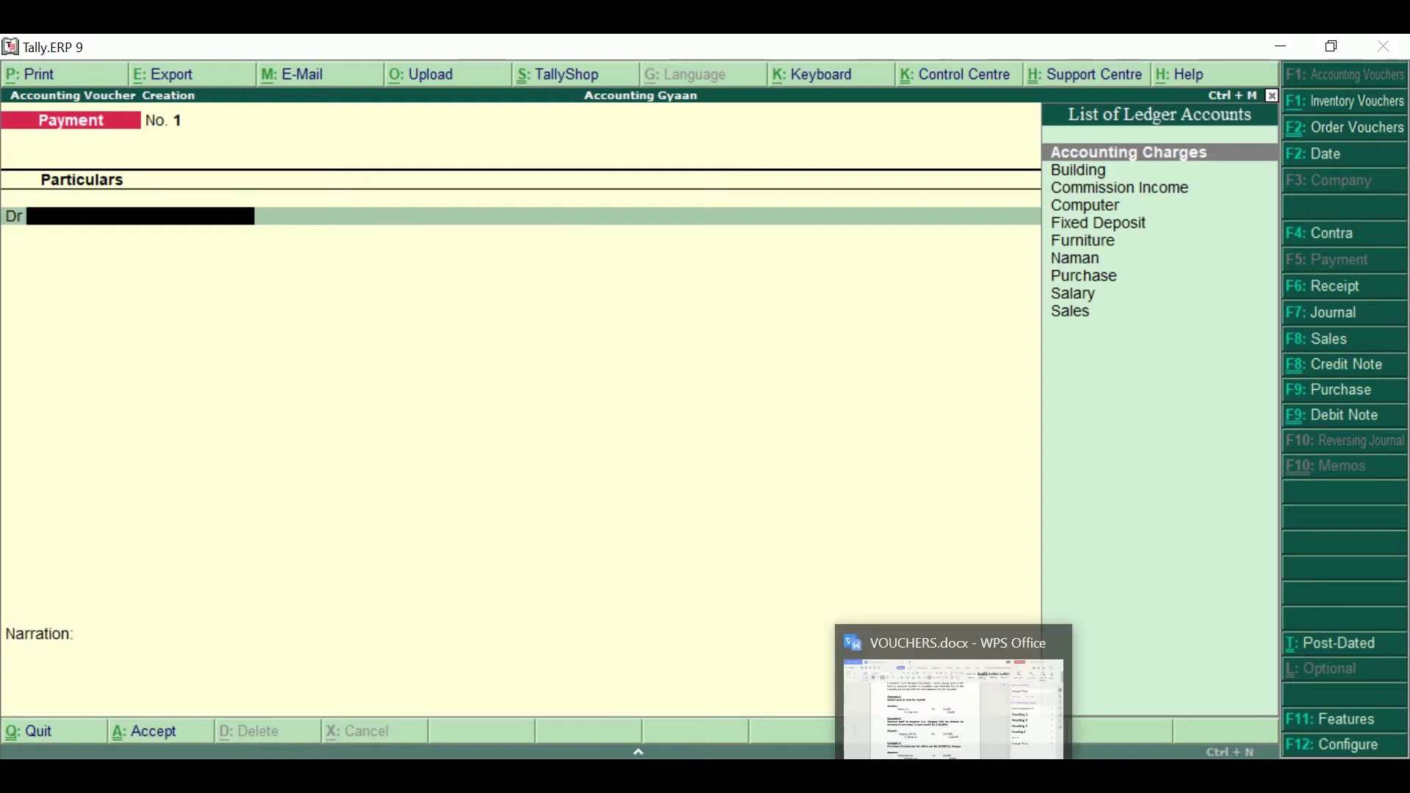
- Check Example 1 in the WPS Office document VOUCHERS.docx and choose Salary as the debit ledger of the Tally.ERP 9 Payment voucher
{"action": "left_click", "coordinate": [951, 698]}
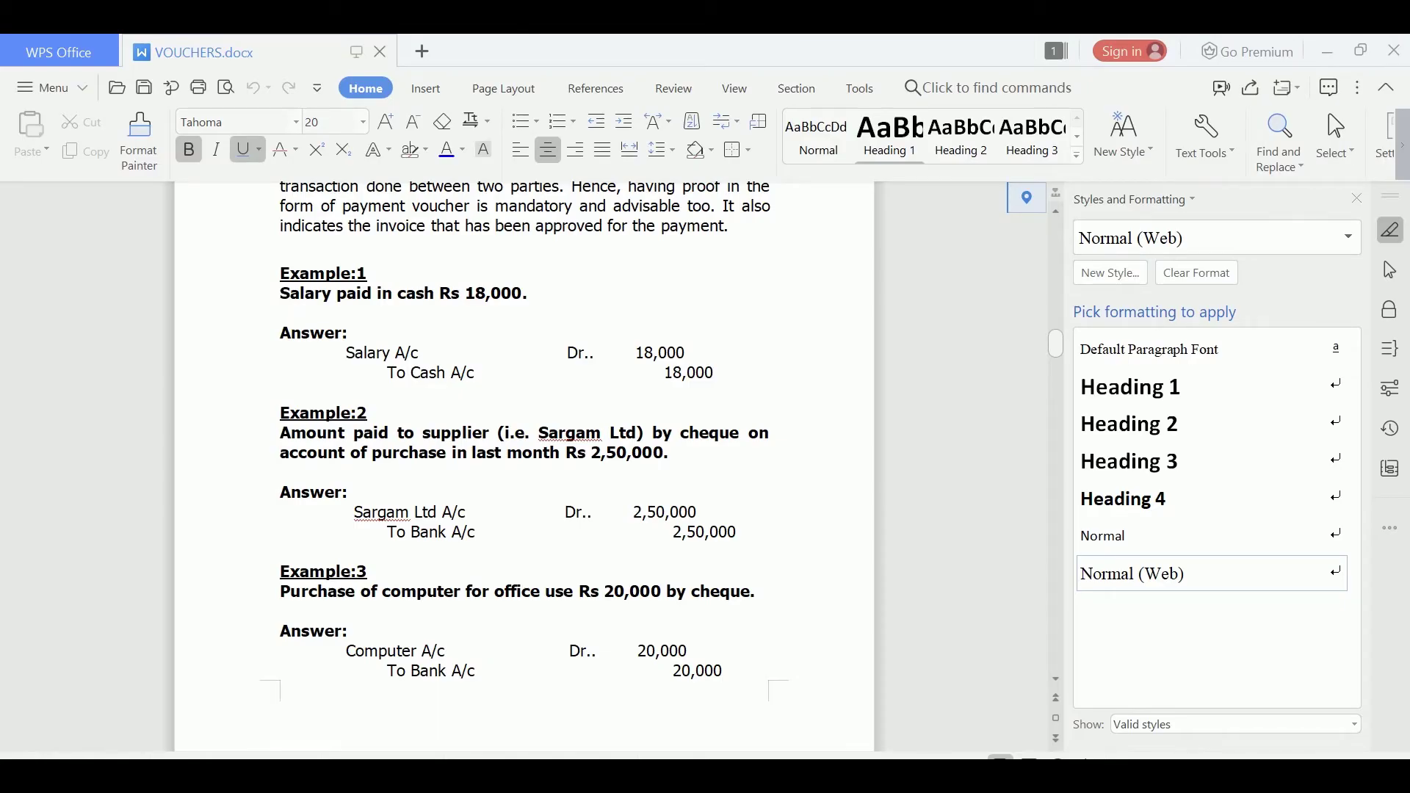
{"action": "key", "text": "alt+Tab"}
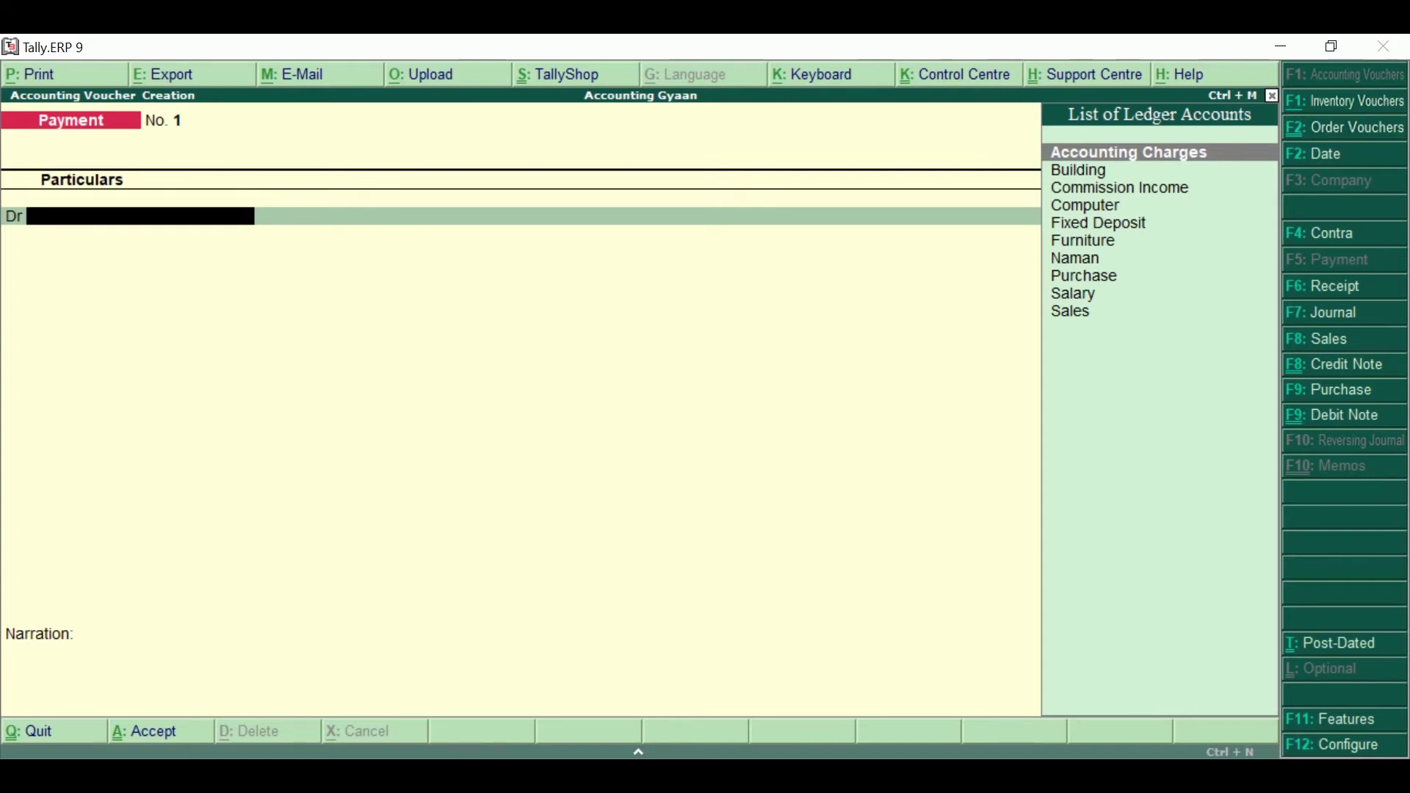
{"action": "type", "text": "d"}
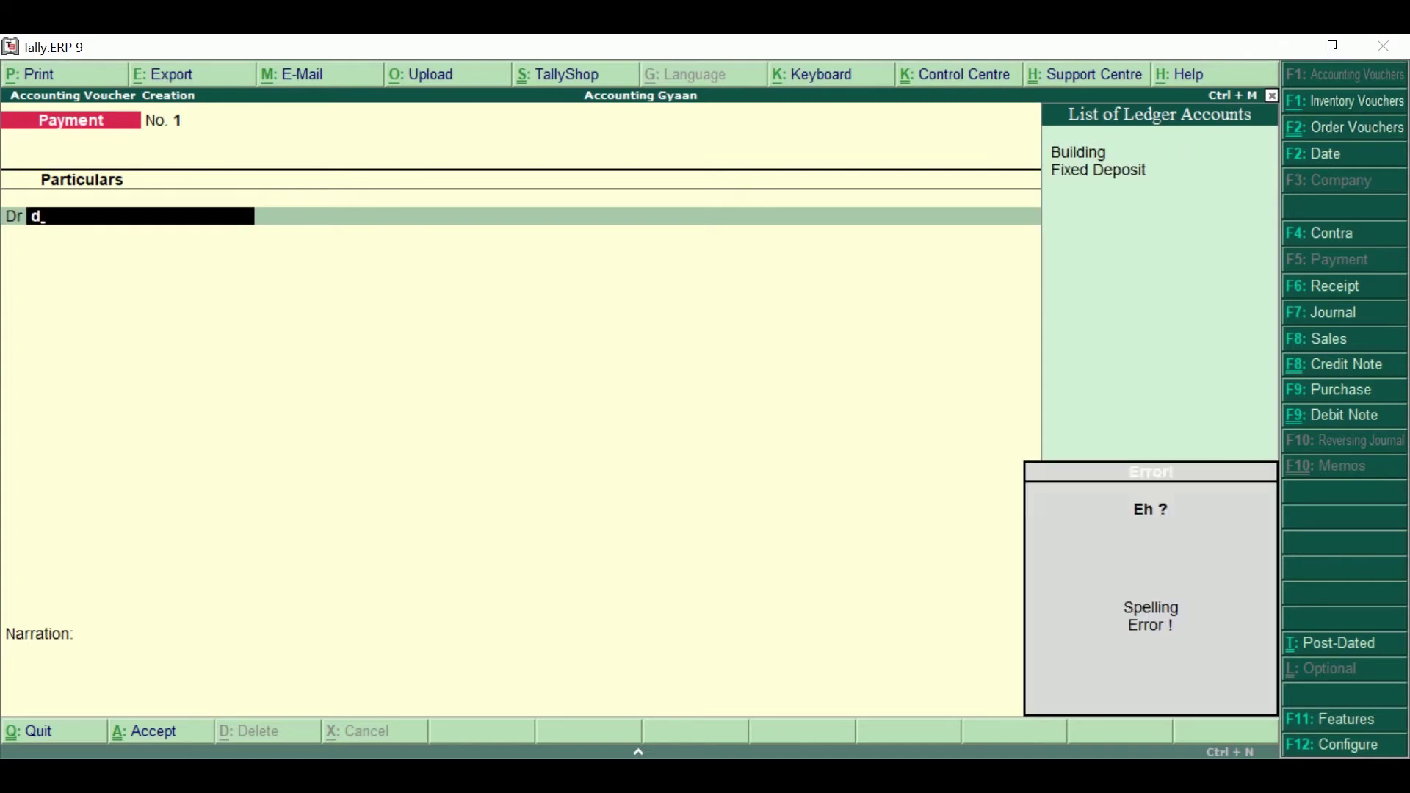
{"action": "key", "text": "BackSpace"}
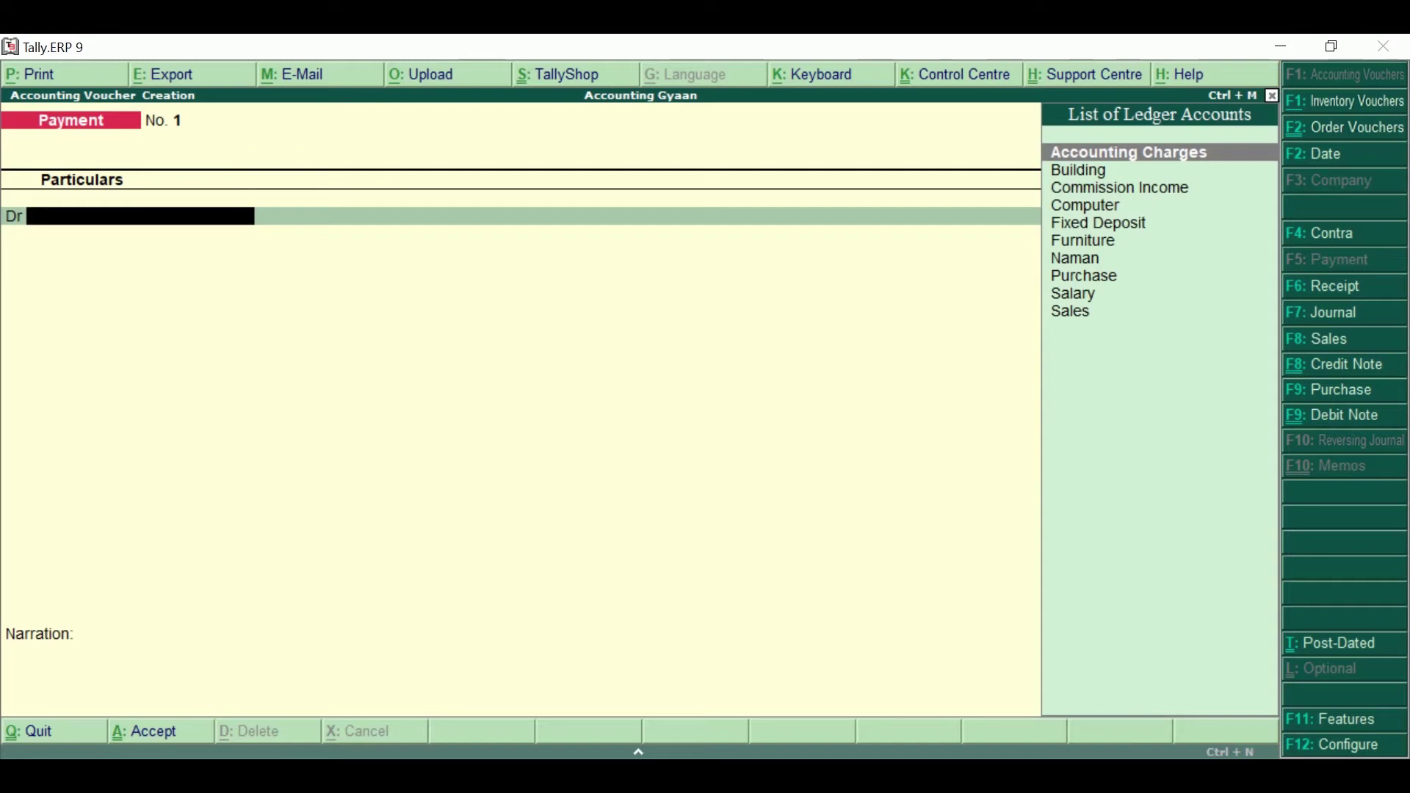
{"action": "type", "text": "sal"}
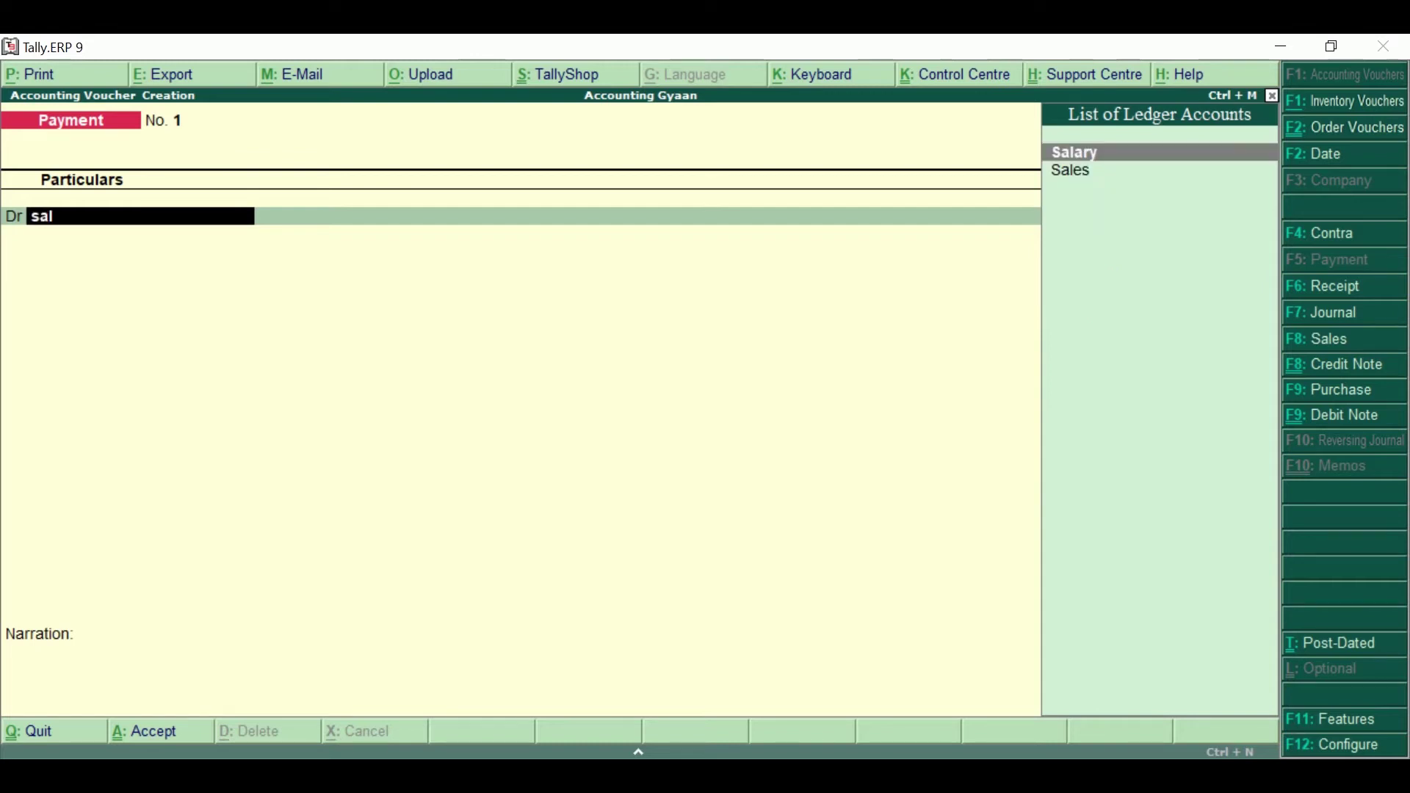
{"action": "key", "text": "Return"}
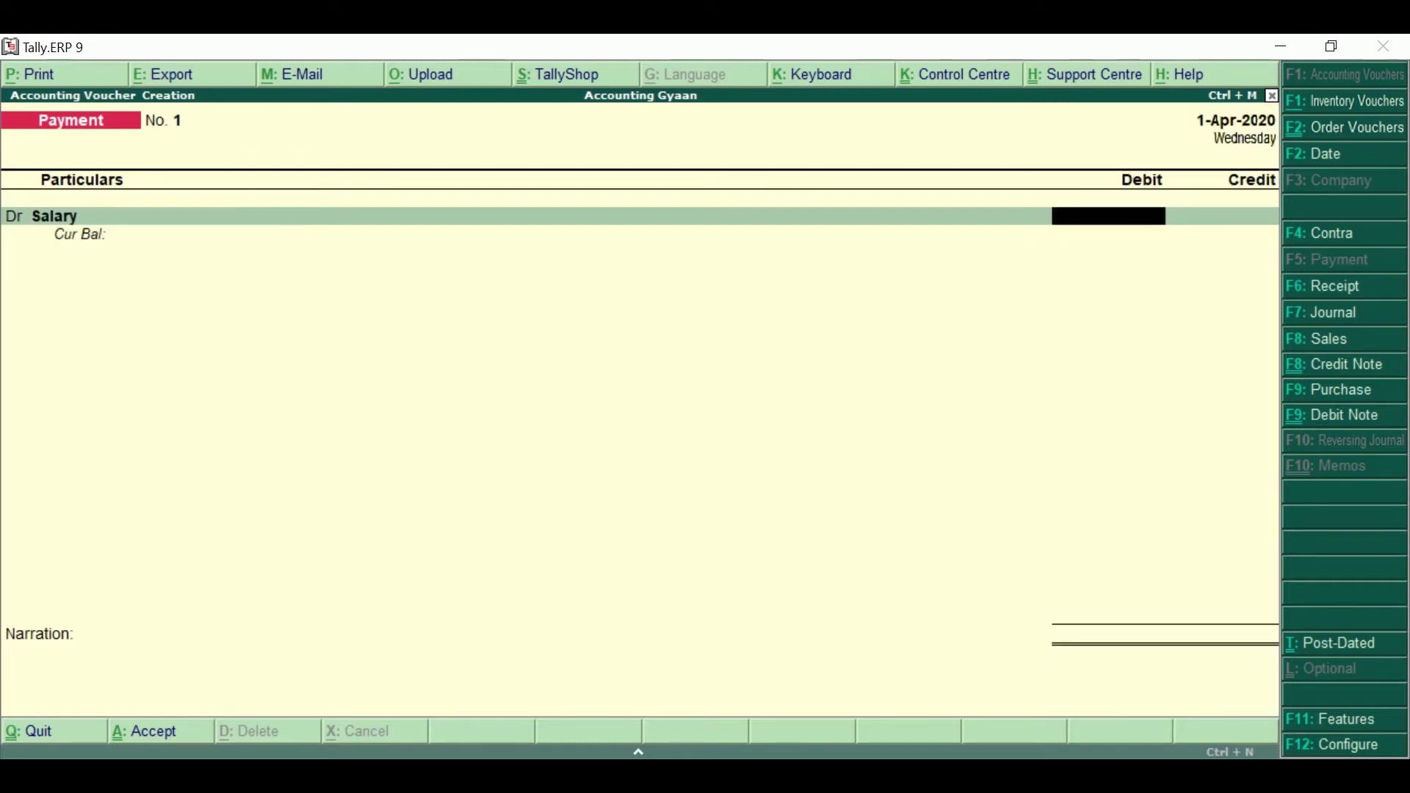
- Enter a debit of 18000 for Salary after checking the document, and accept Cash as the credit ledger for the same amount
{"action": "key", "text": "alt+Tab"}
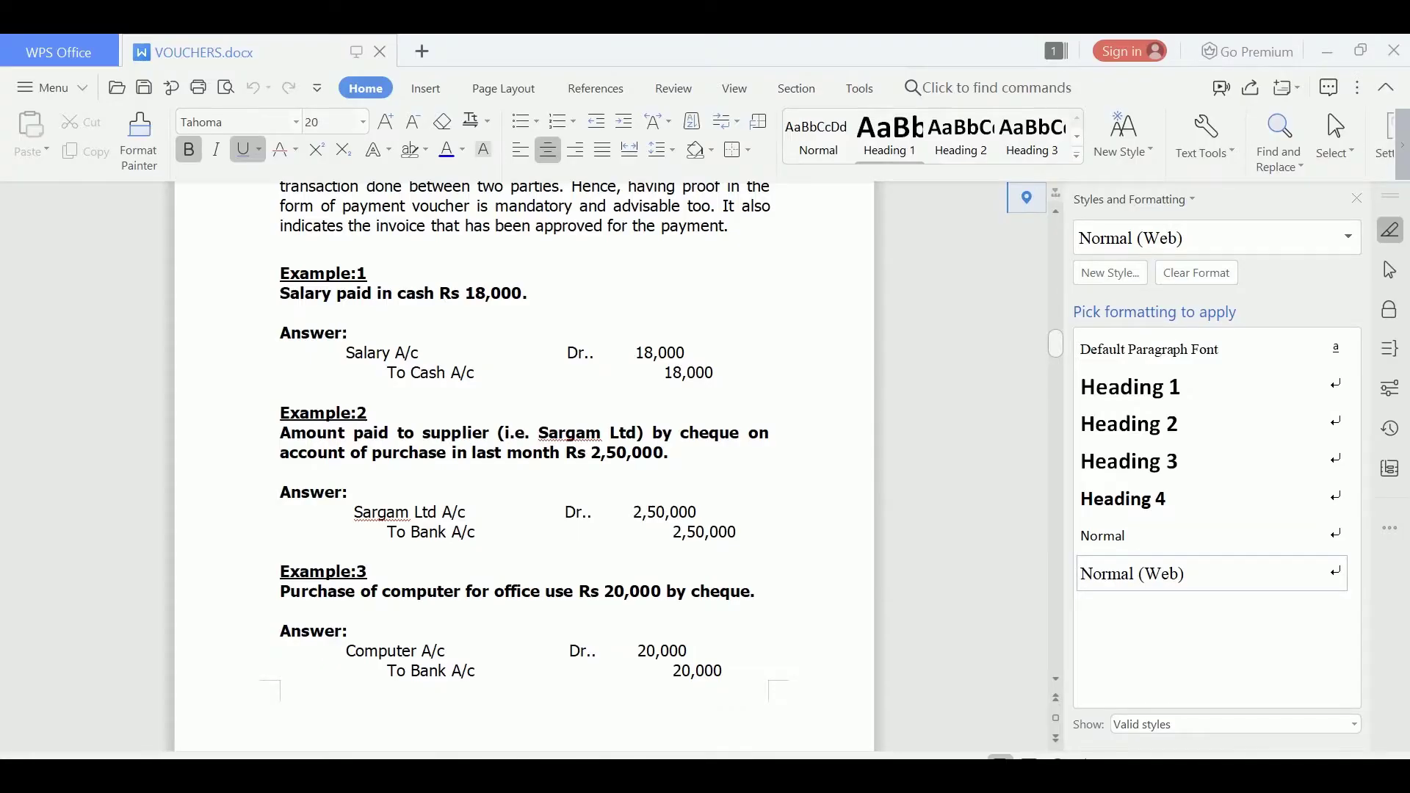
{"action": "key", "text": "alt+Tab"}
{"action": "type", "text": "18000"}
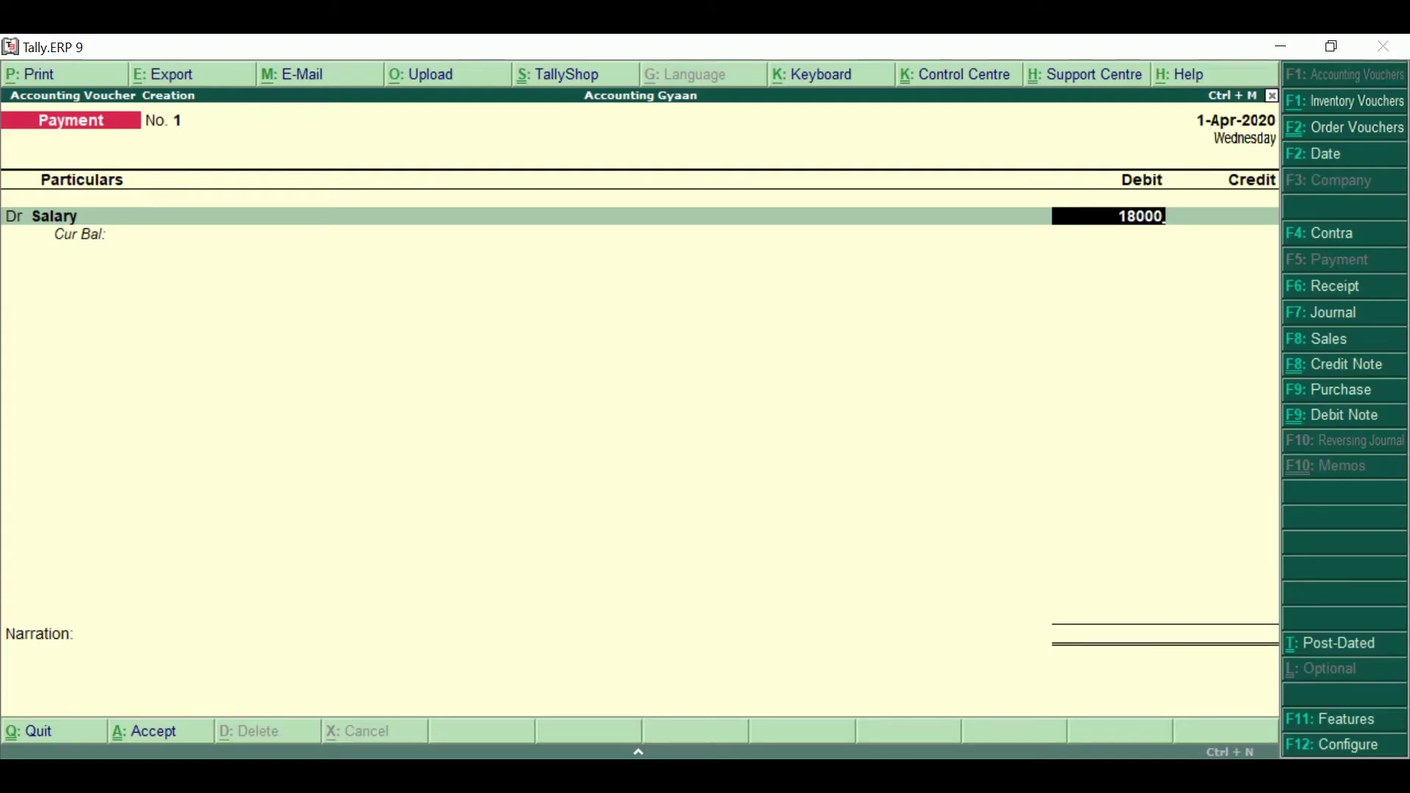
{"action": "key", "text": "Return"}
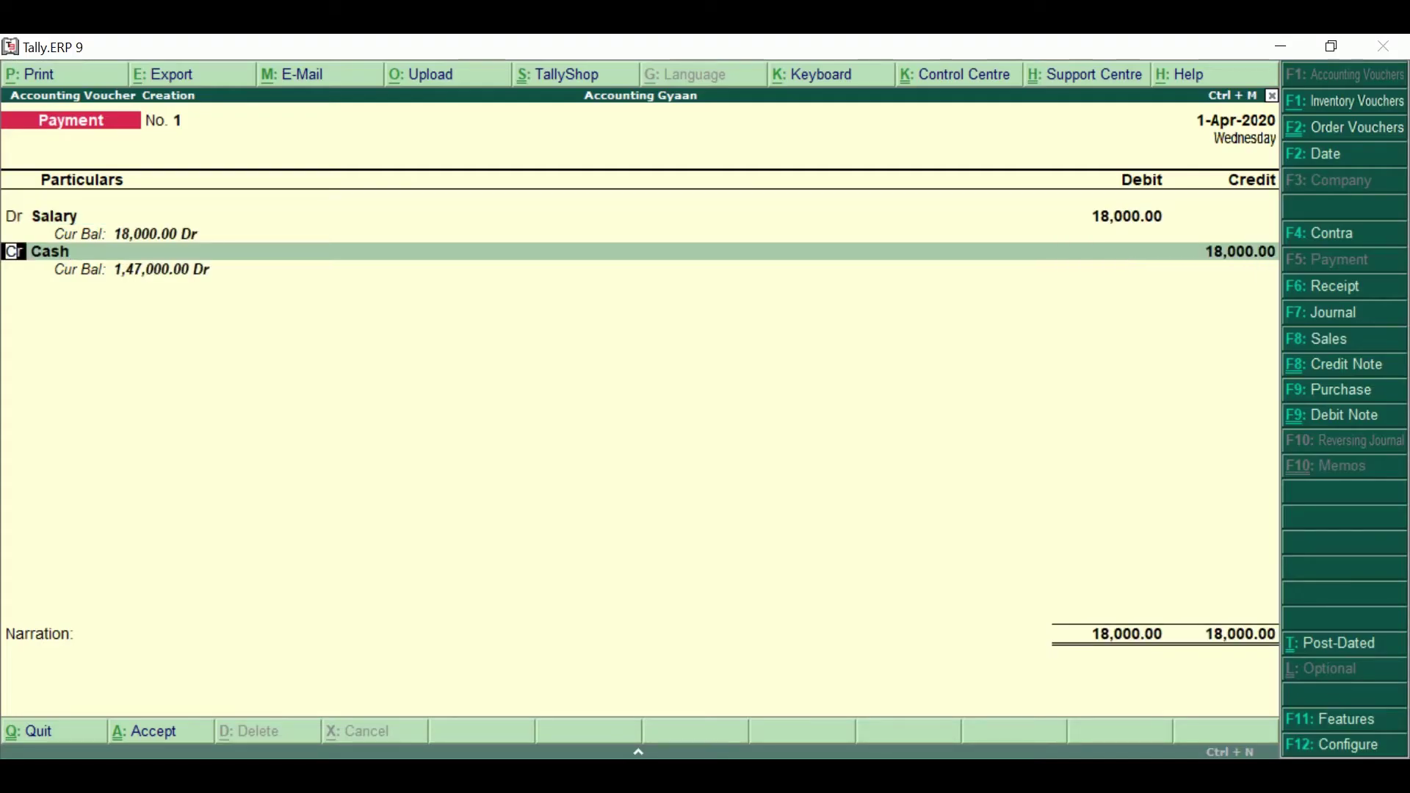
{"action": "key", "text": "Return"}
{"action": "key", "text": "Return"}
{"action": "key", "text": "Return"}
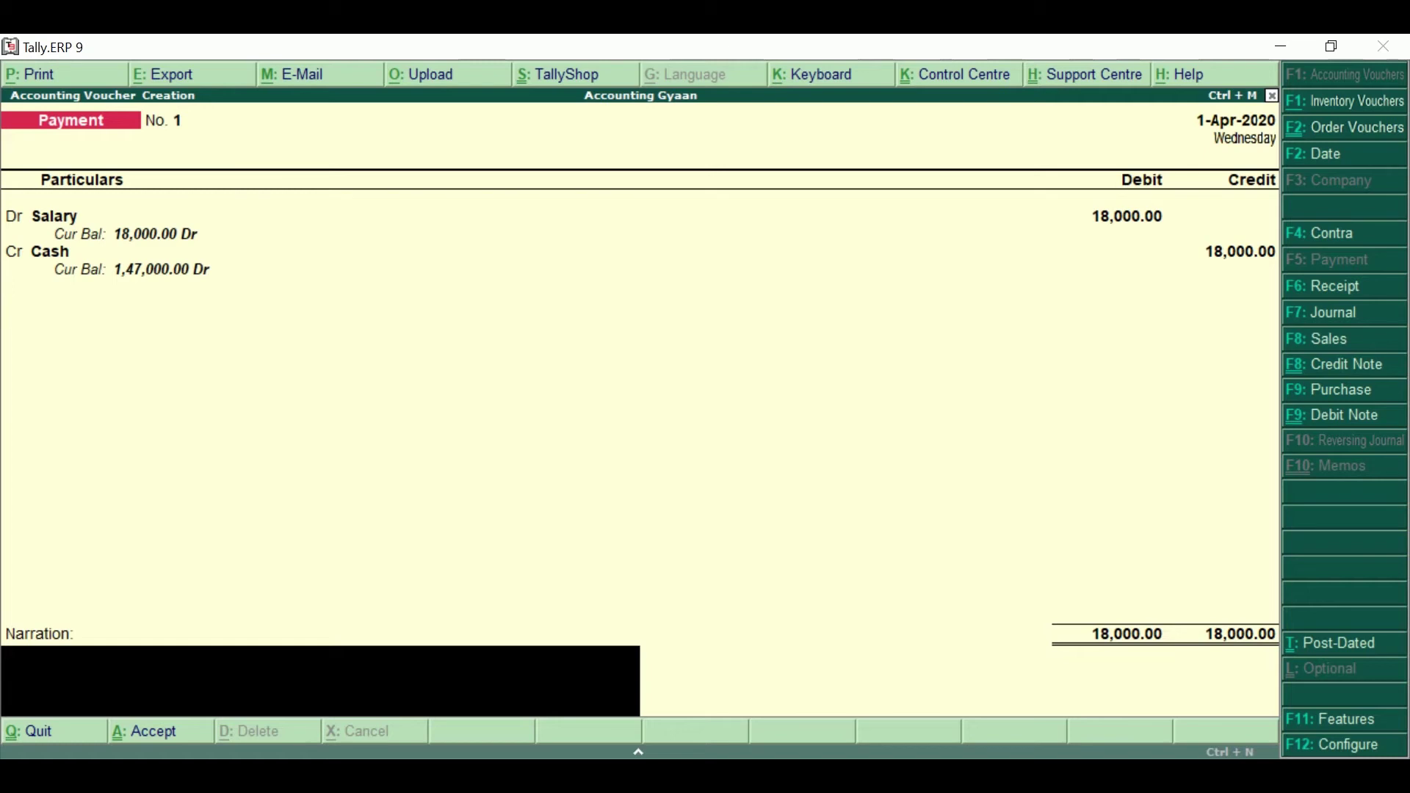
- Enter the narration "Being slalry paid in cash" and save the salary payment voucher
{"action": "type", "text": "Being slalry paid in cs"}
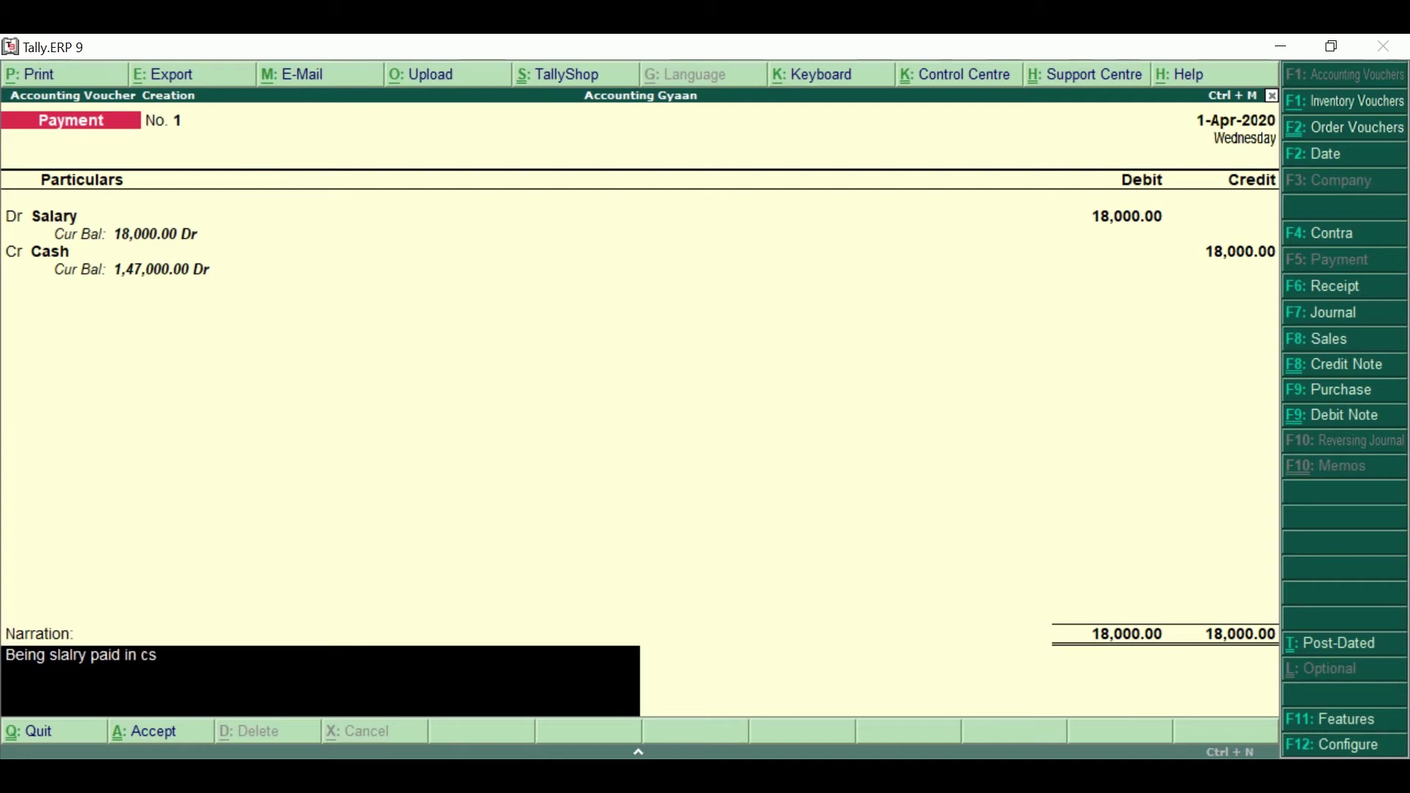
{"action": "key", "text": "BackSpace"}
{"action": "type", "text": "ash"}
{"action": "key", "text": "Return"}
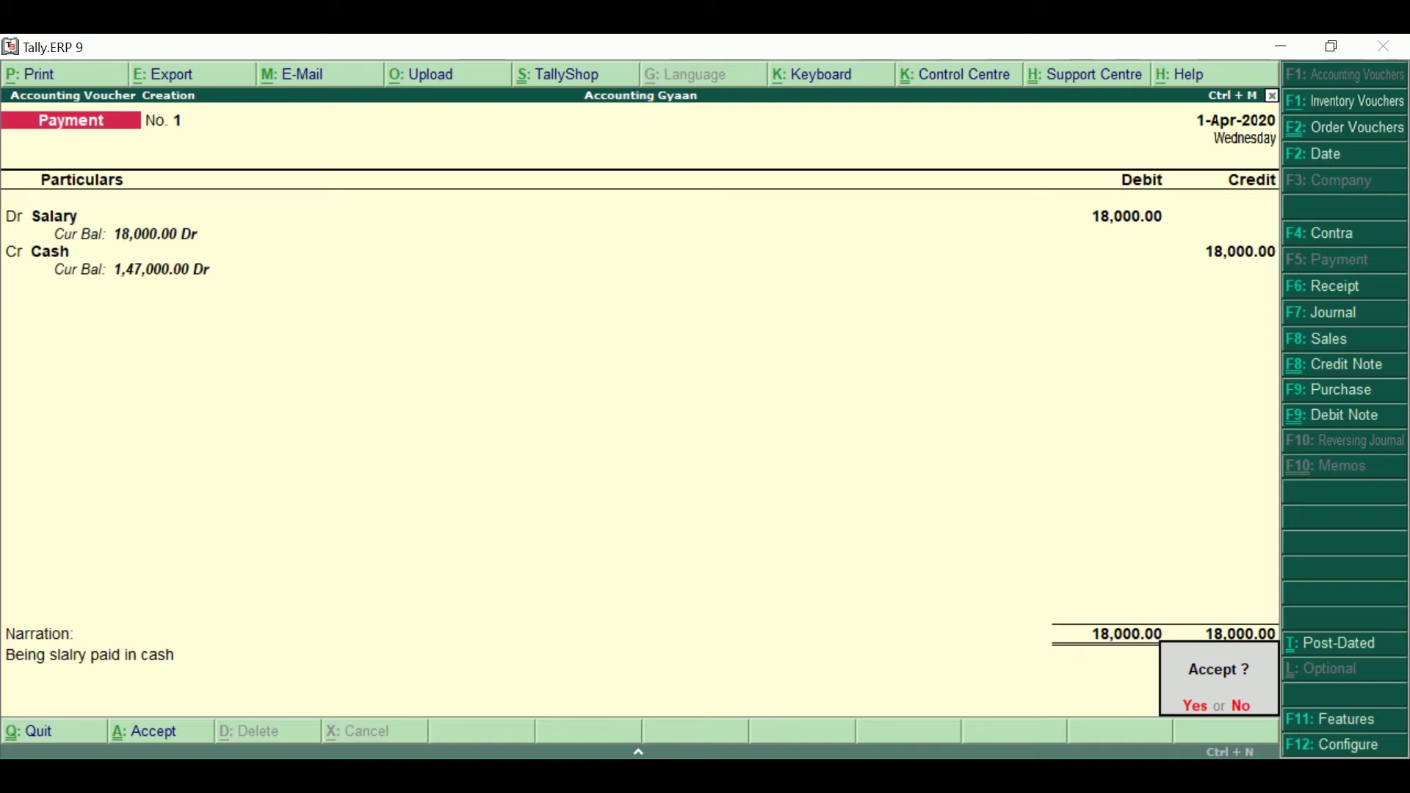
{"action": "key", "text": "Return"}
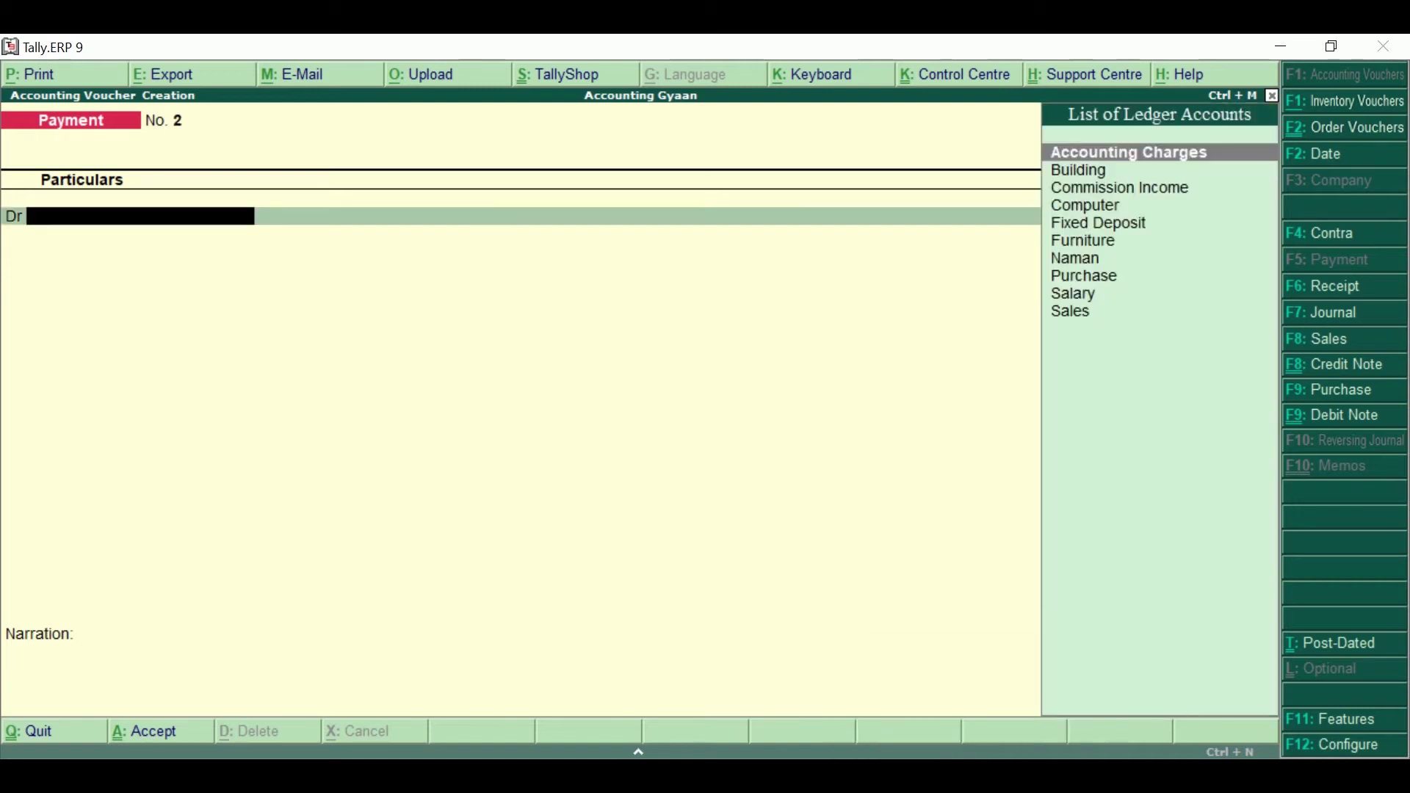
- Check Example 2 in VOUCHERS.docx and create the ledger Sargam Ltd under Sundry Creditors as the debit account in Payment voucher 2
{"action": "key", "text": "alt+Tab"}
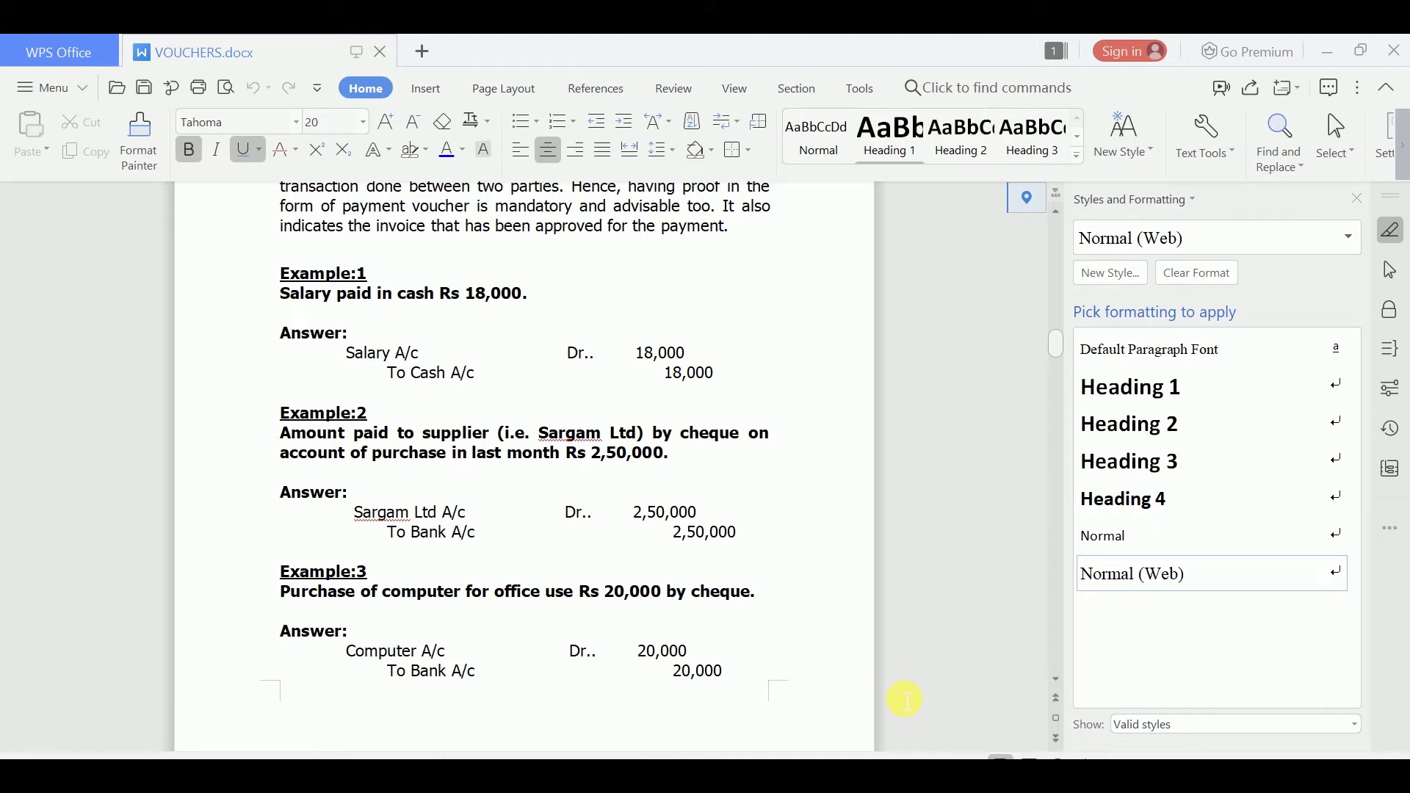
{"action": "key", "text": "alt+Tab"}
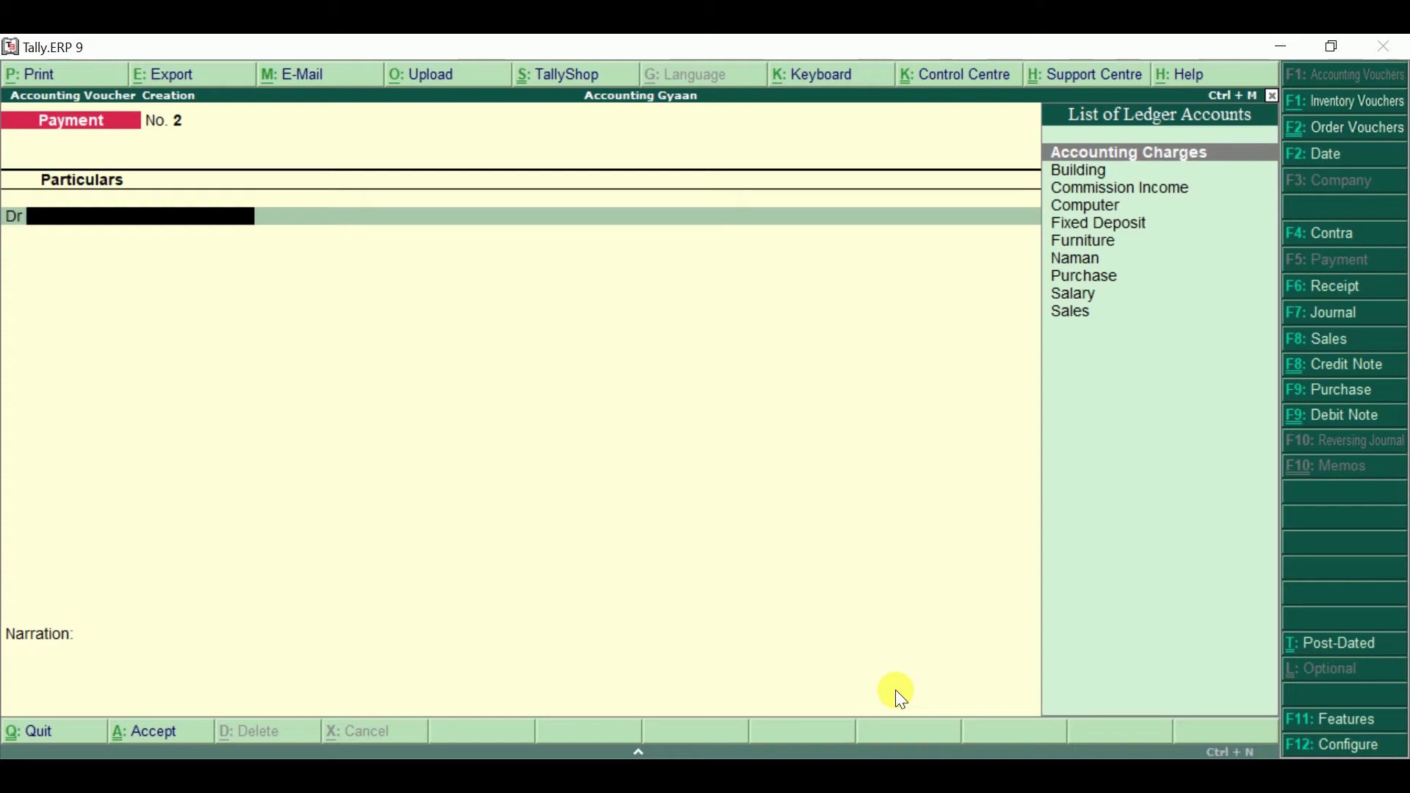
{"action": "key", "text": "alt+c"}
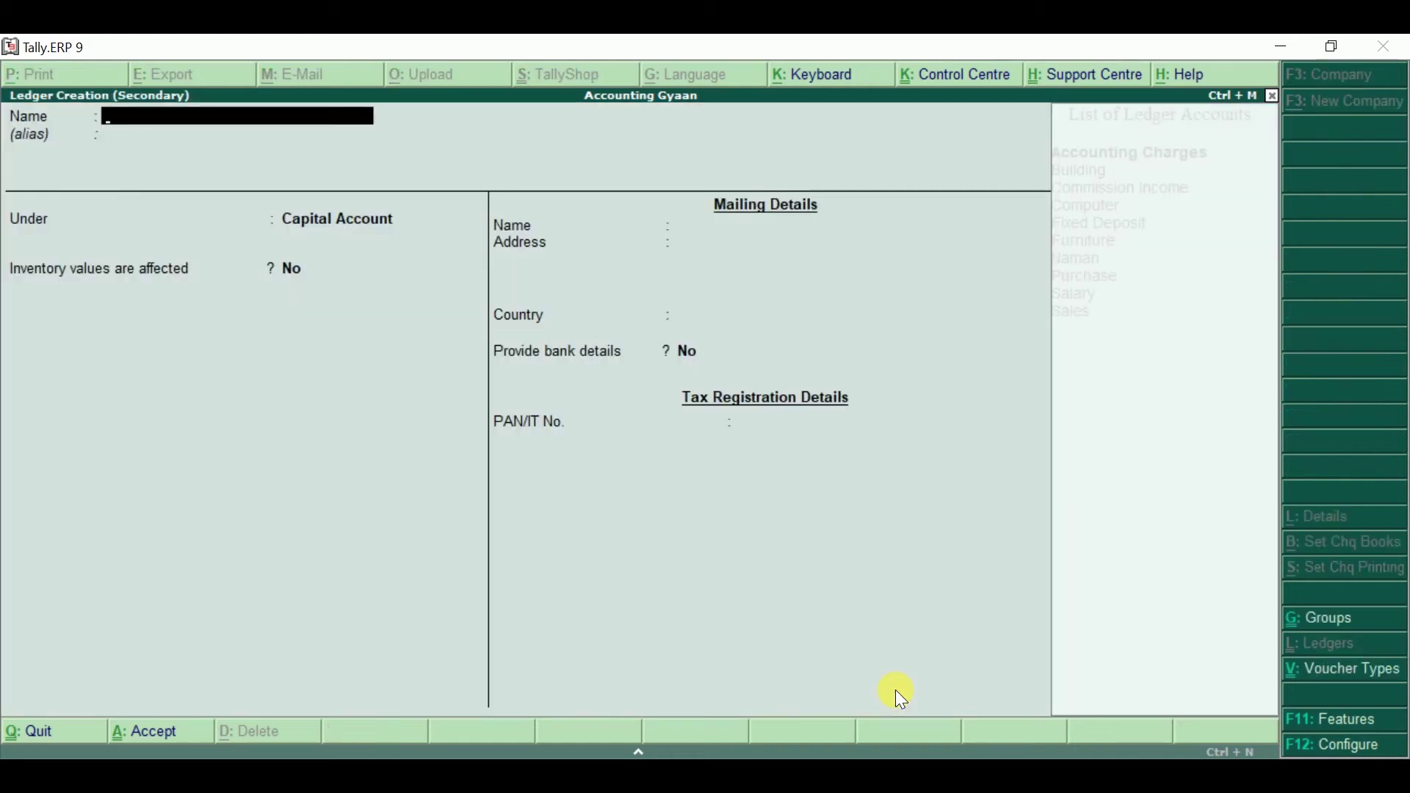
{"action": "type", "text": "Sargam Ltd"}
{"action": "key", "text": "Return"}
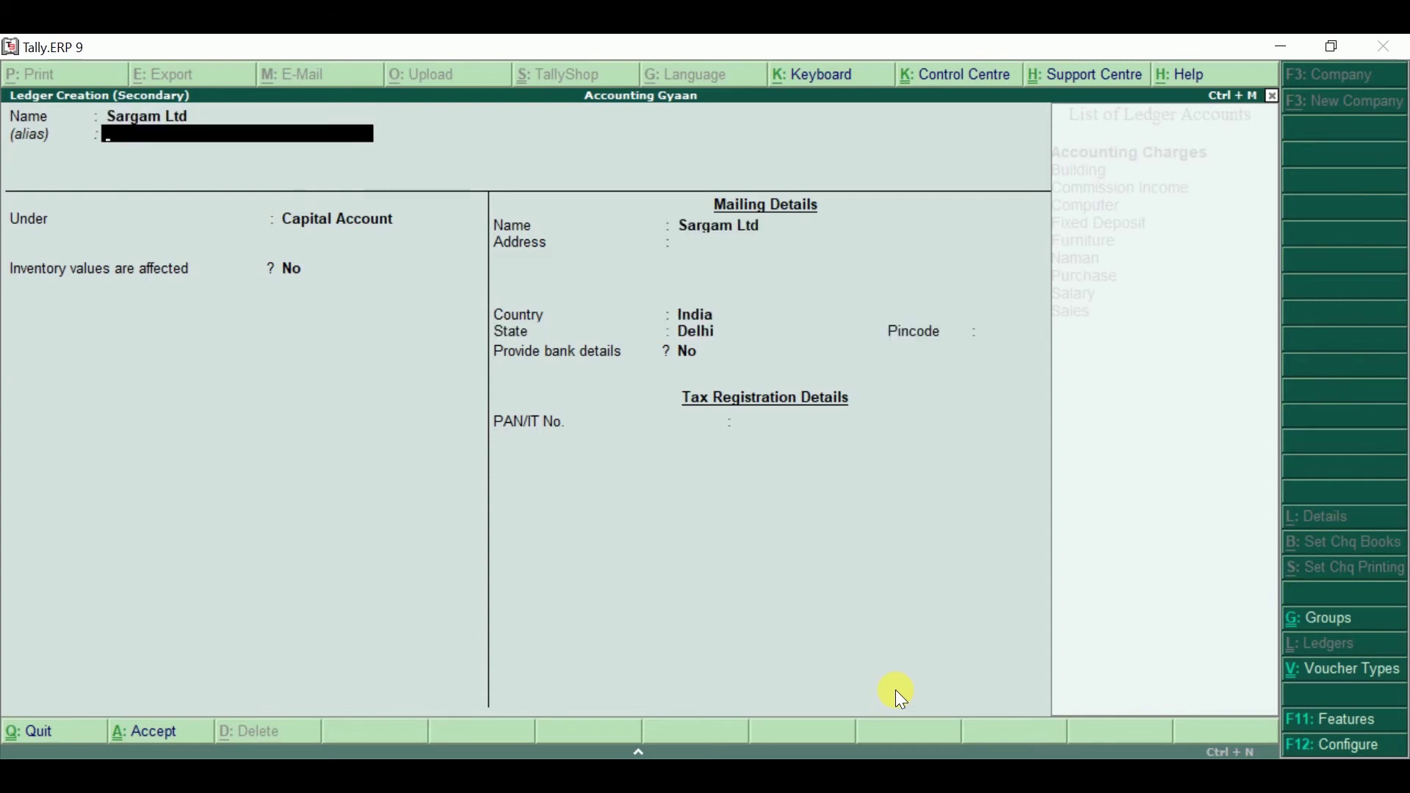
{"action": "key", "text": "Return"}
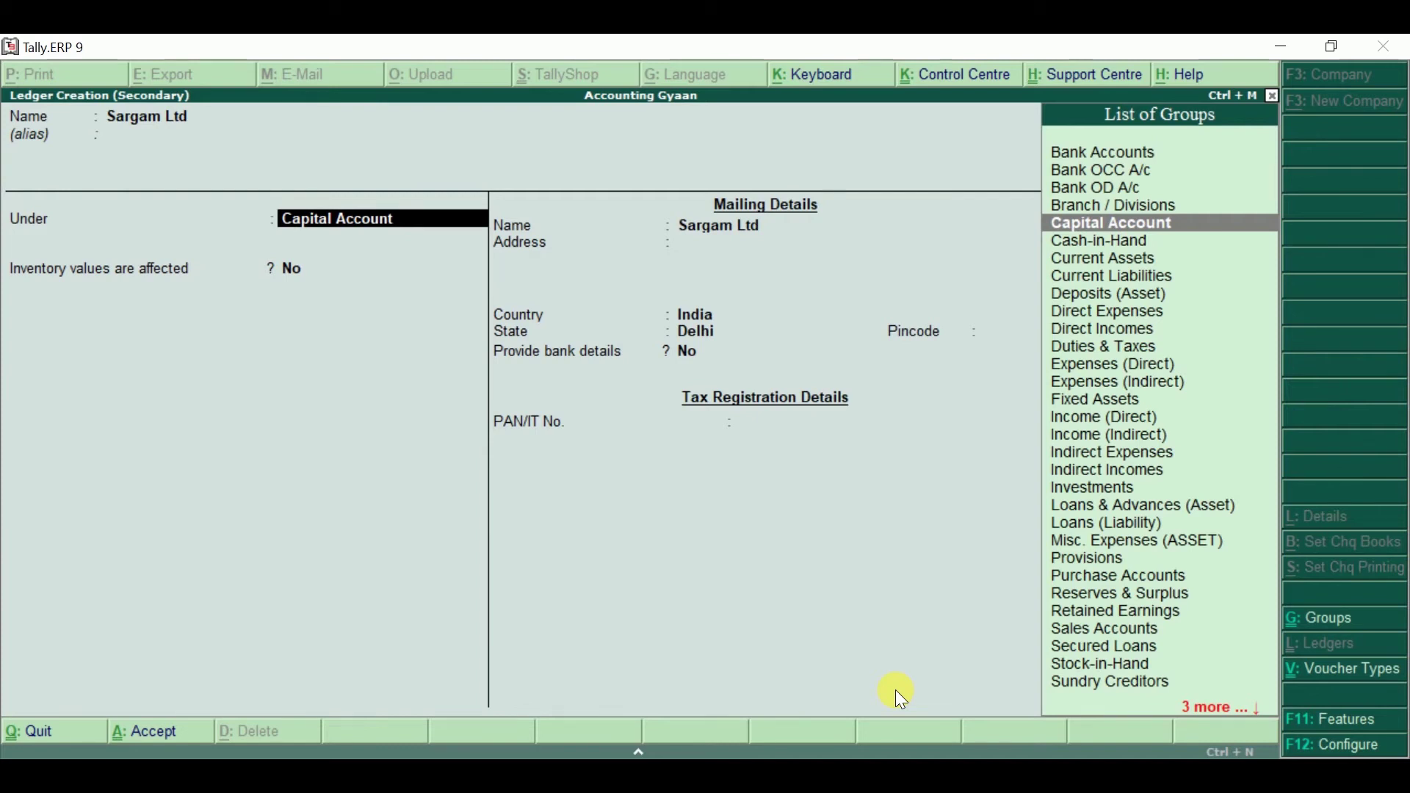
{"action": "type", "text": "su"}
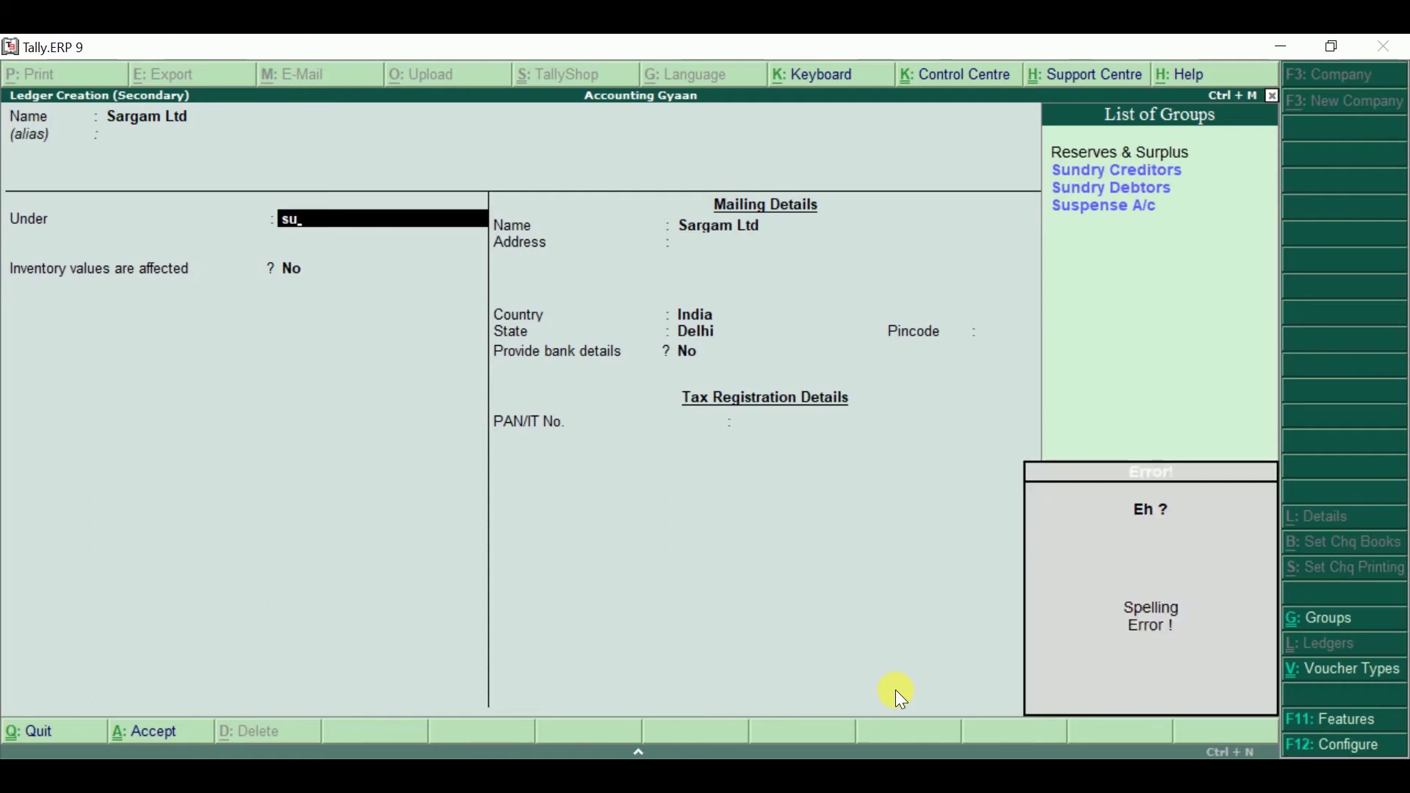
{"action": "key", "text": "Down"}
{"action": "key", "text": "Return"}
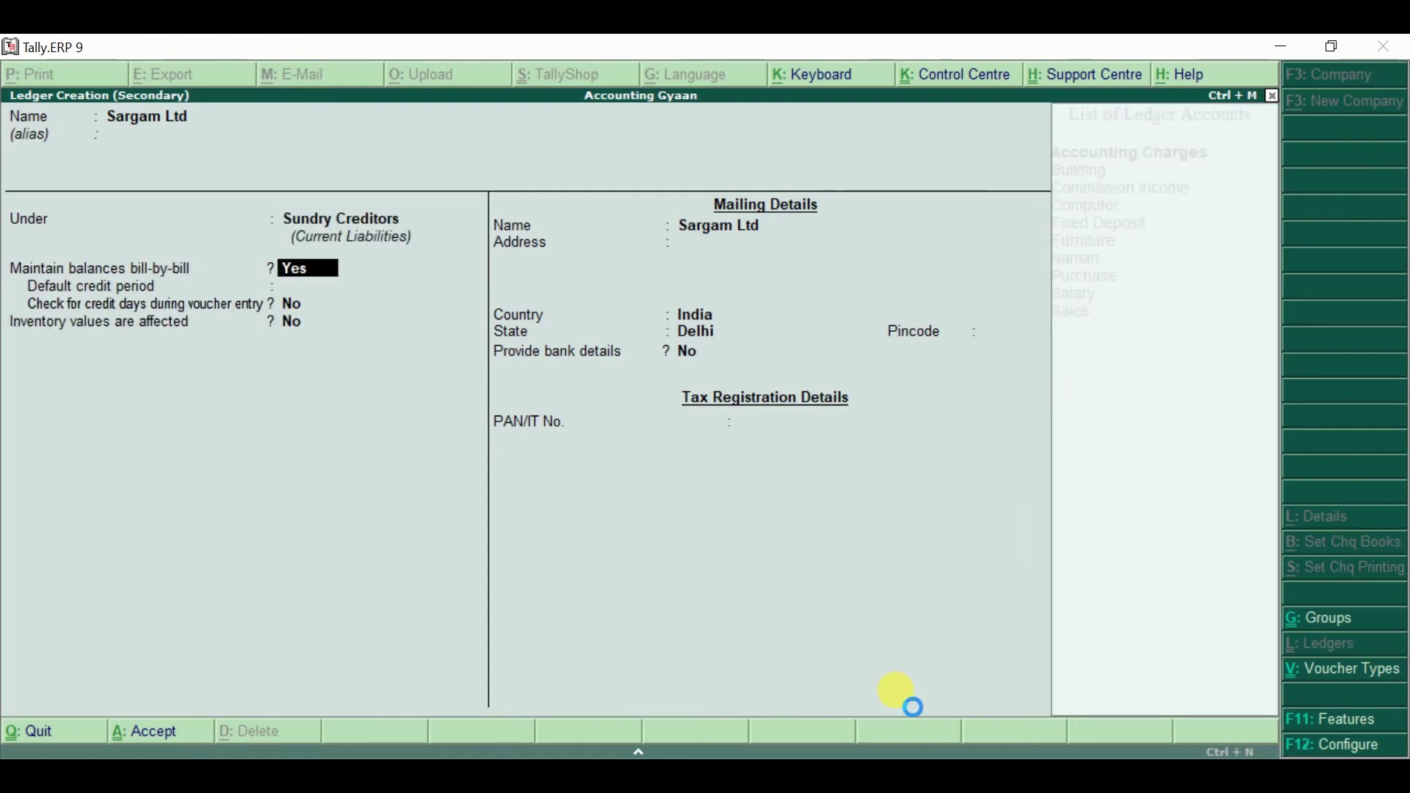
{"action": "key", "text": "ctrl+a"}
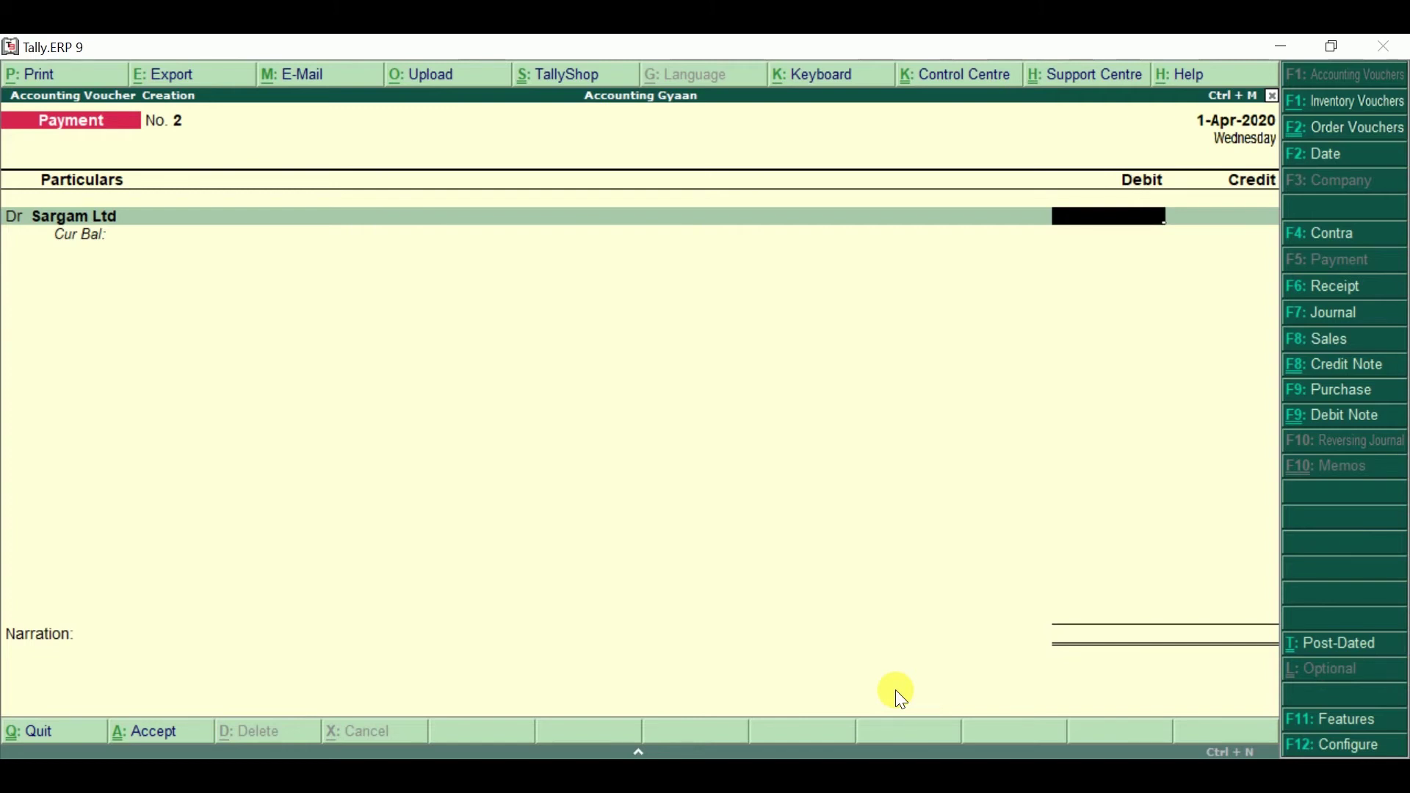
- Enter a debit of 250000 for Sargam Ltd and accept the On Account bill-wise adjustment for the full amount
{"action": "type", "text": "250000"}
{"action": "key", "text": "Return"}
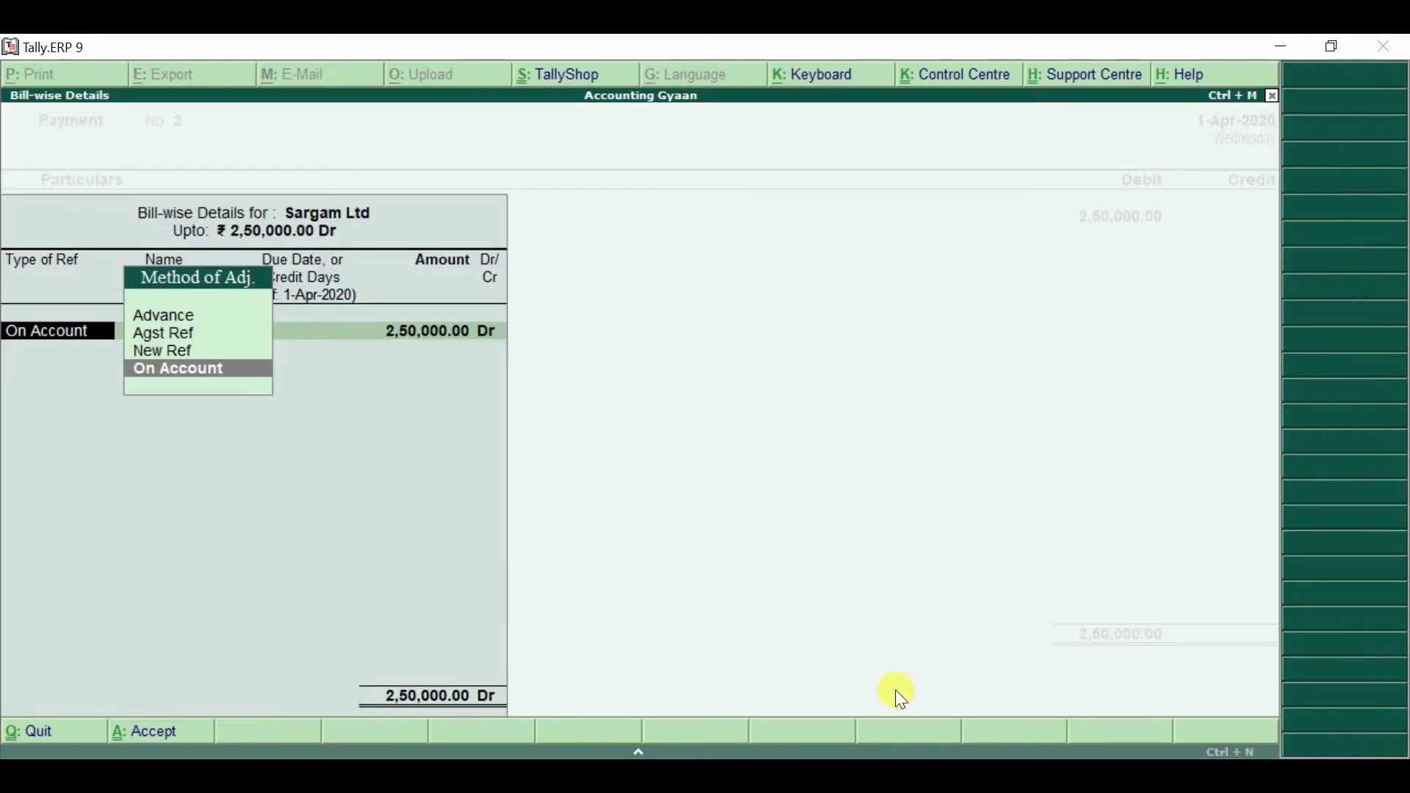
{"action": "key", "text": "Return"}
{"action": "key", "text": "Return"}
{"action": "key", "text": "Return"}
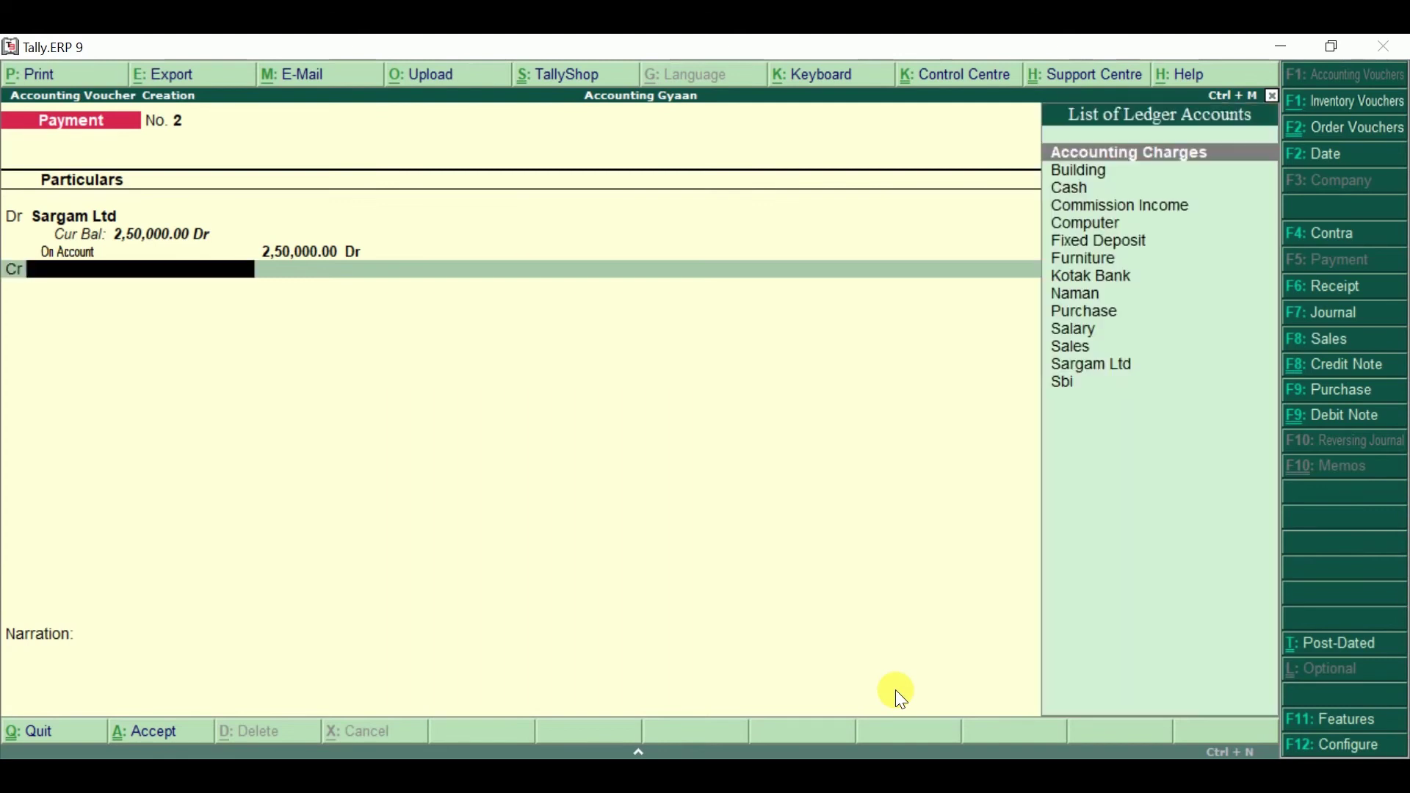
- Credit Sbi with 2,50,000 and accept the Cheque bank allocation with the instrument number left blank
{"action": "type", "text": "sbi"}
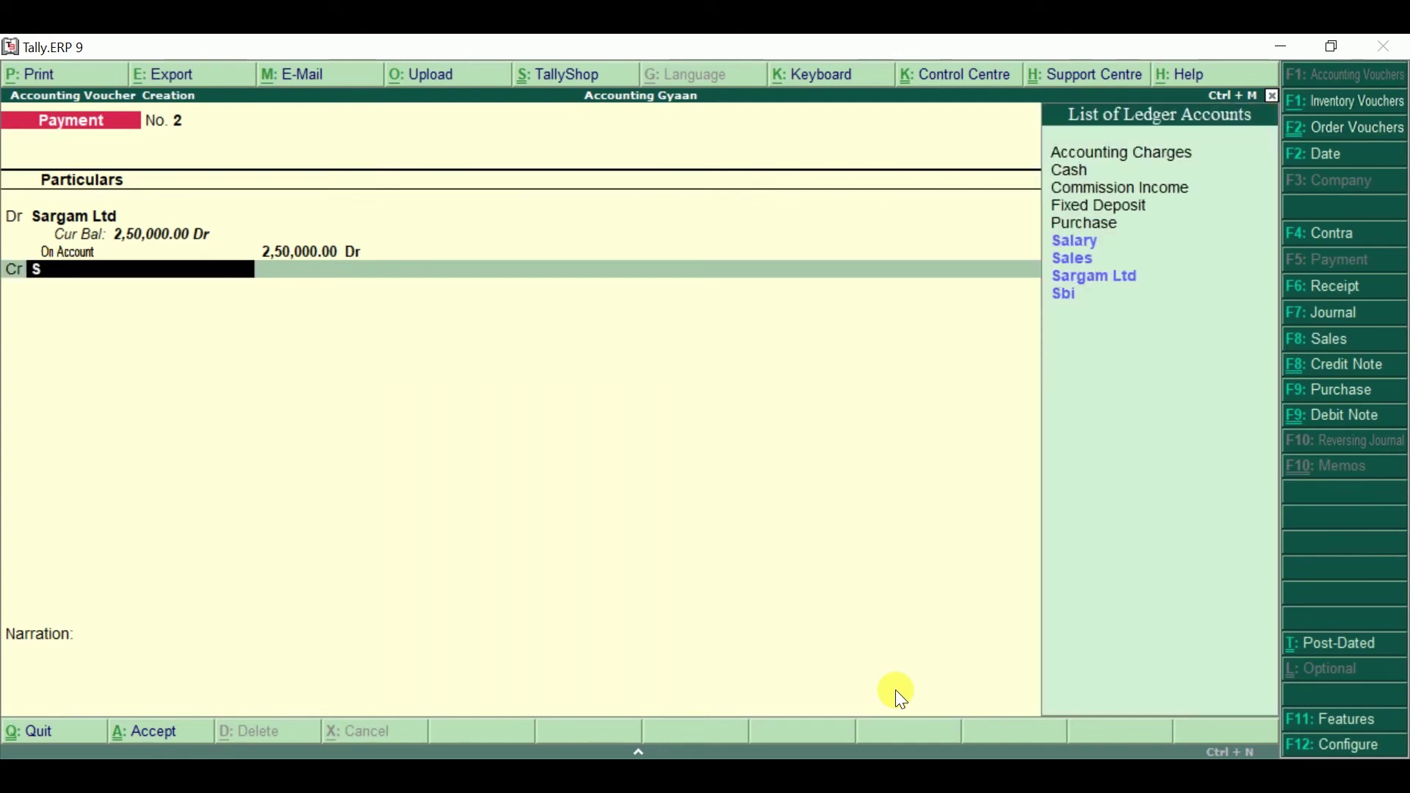
{"action": "key", "text": "Return"}
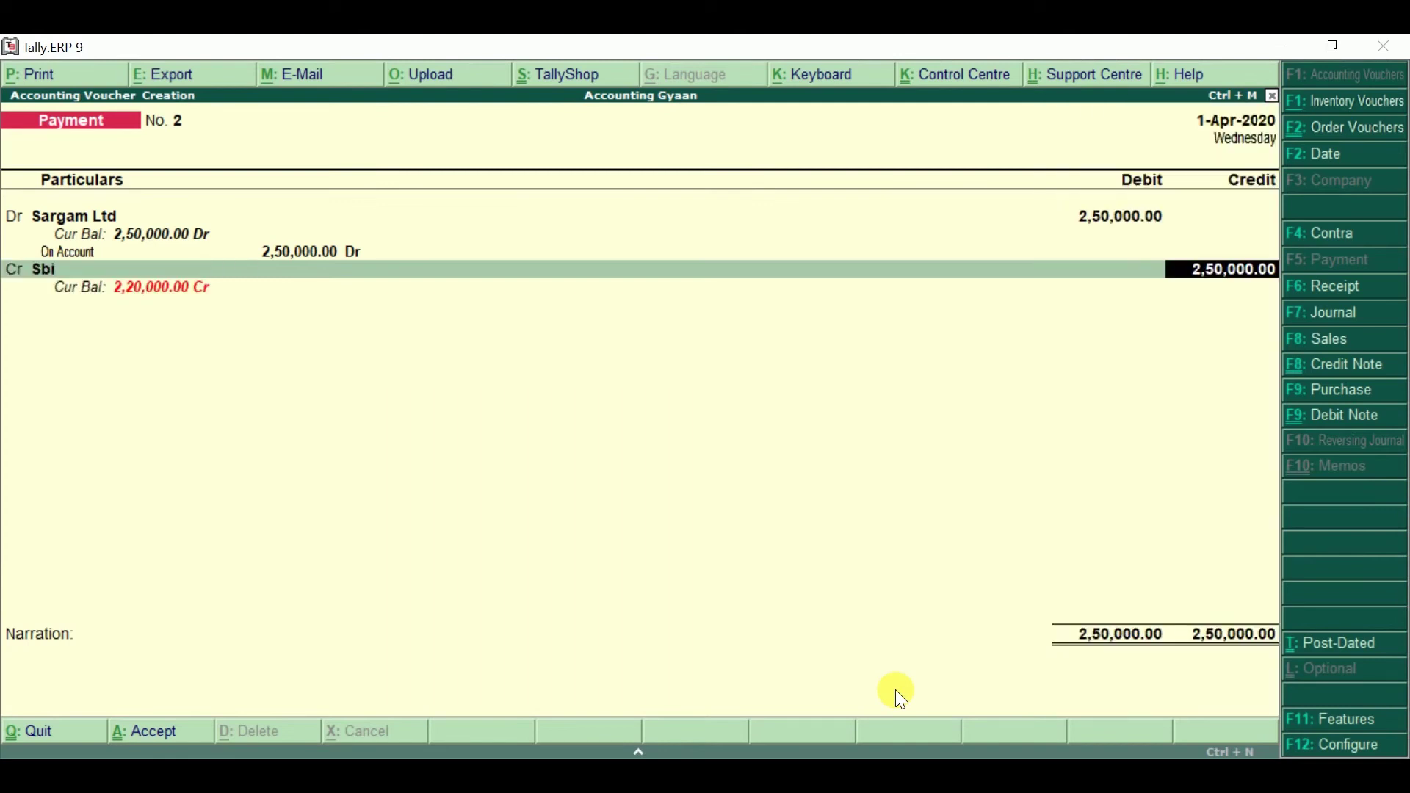
{"action": "key", "text": "Return"}
{"action": "key", "text": "Return"}
{"action": "key", "text": "Return"}
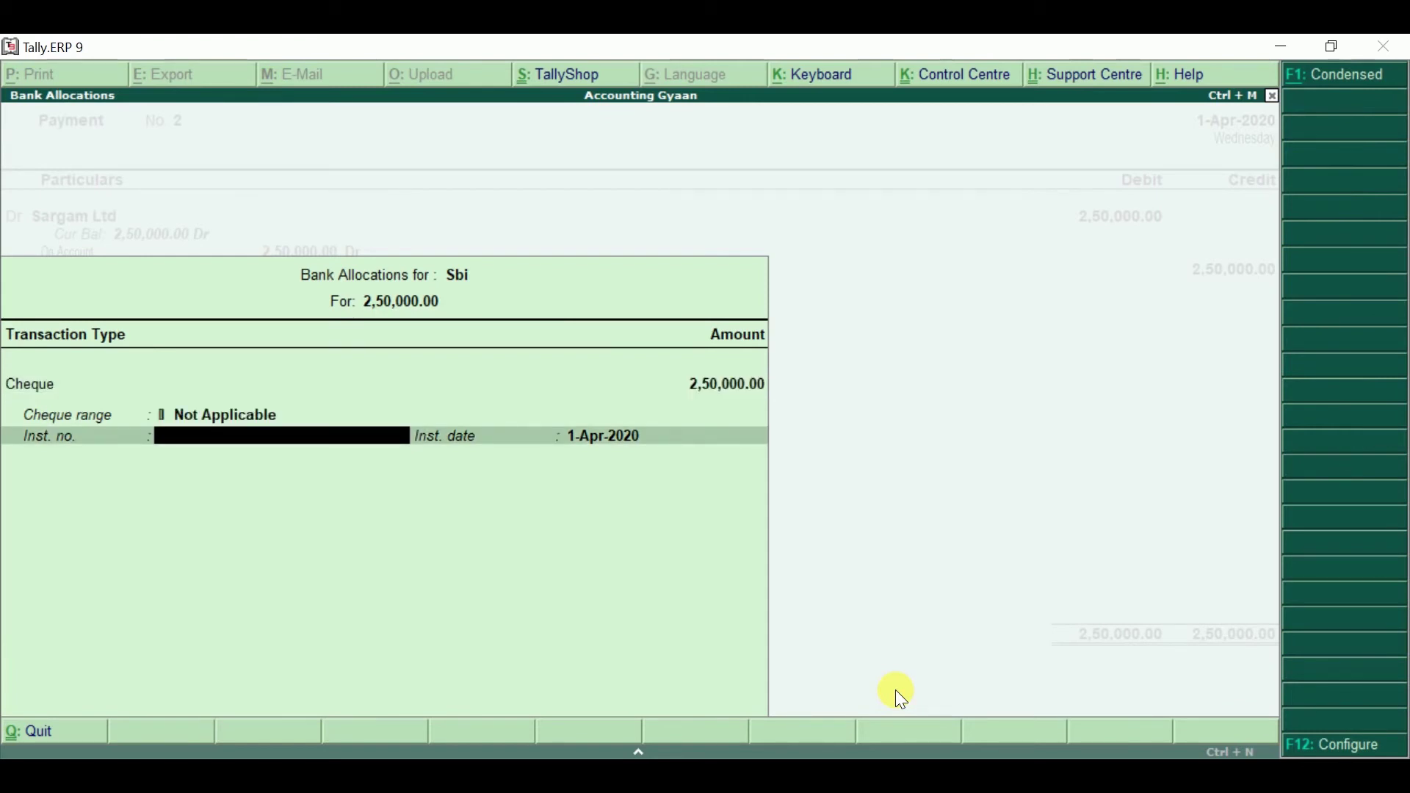
{"action": "key", "text": "Return"}
{"action": "key", "text": "Return"}
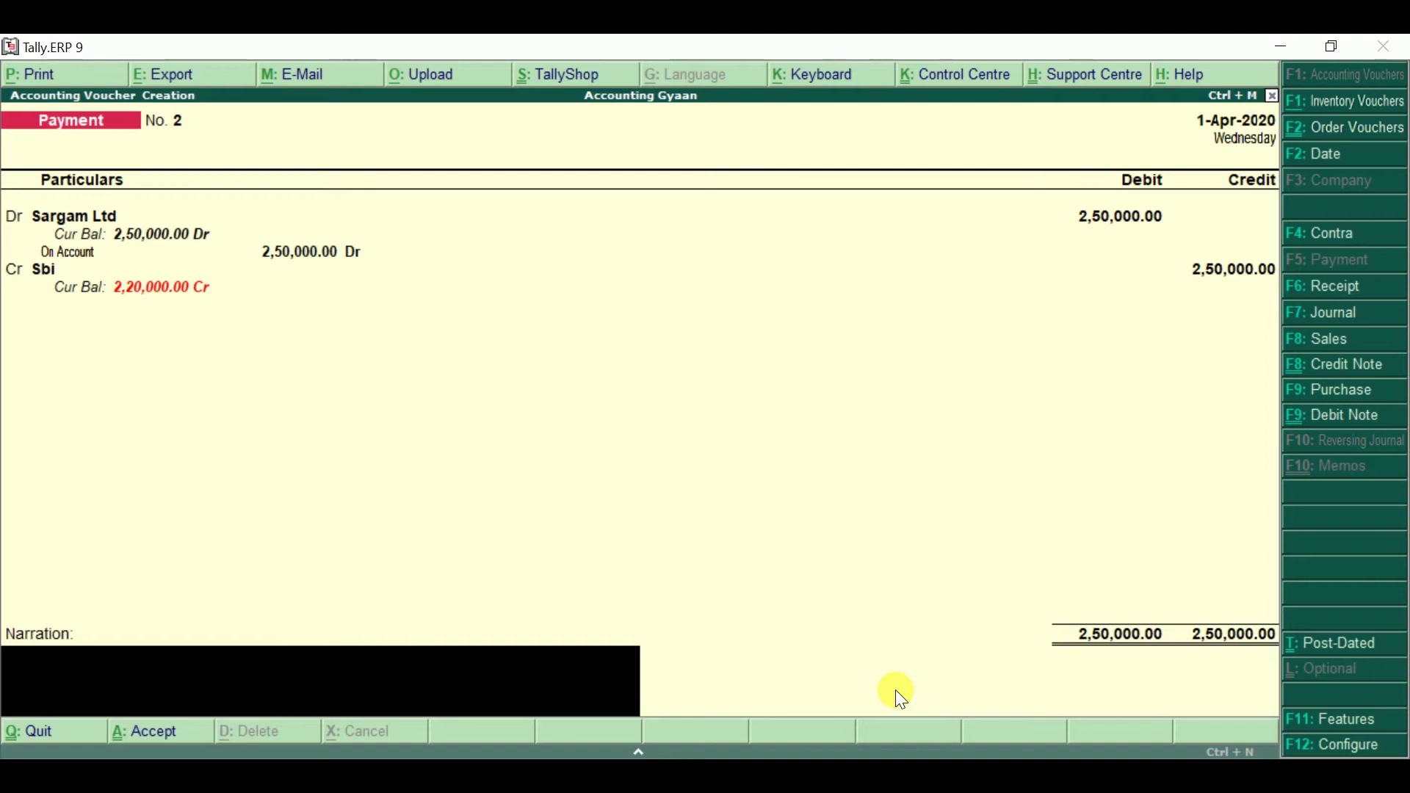
- Enter the narration "Being amount paid to Sargam ltd by cheque xxxxx" and save Payment voucher 2
{"action": "type", "text": "Being amount paid to S"}
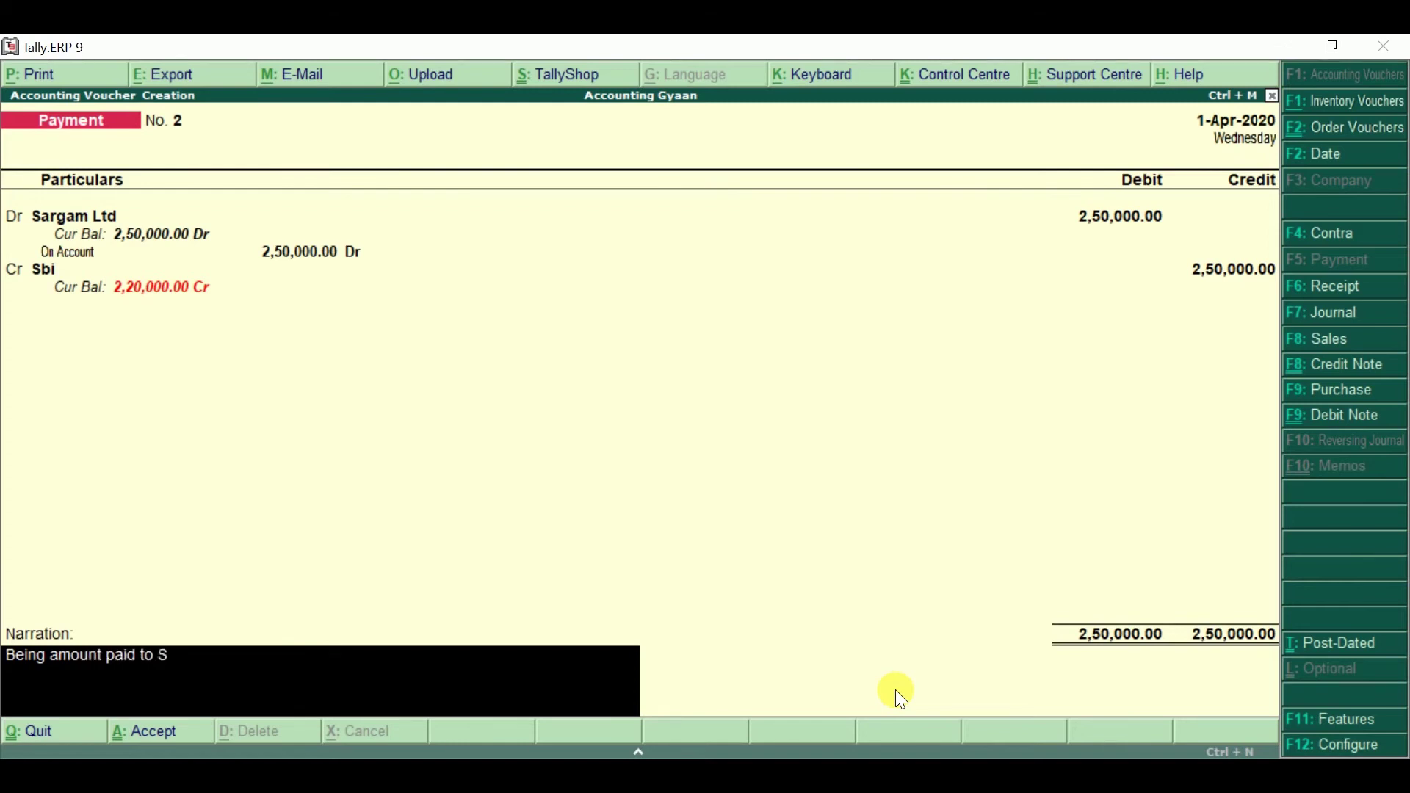
{"action": "type", "text": "argam ltd by ch"}
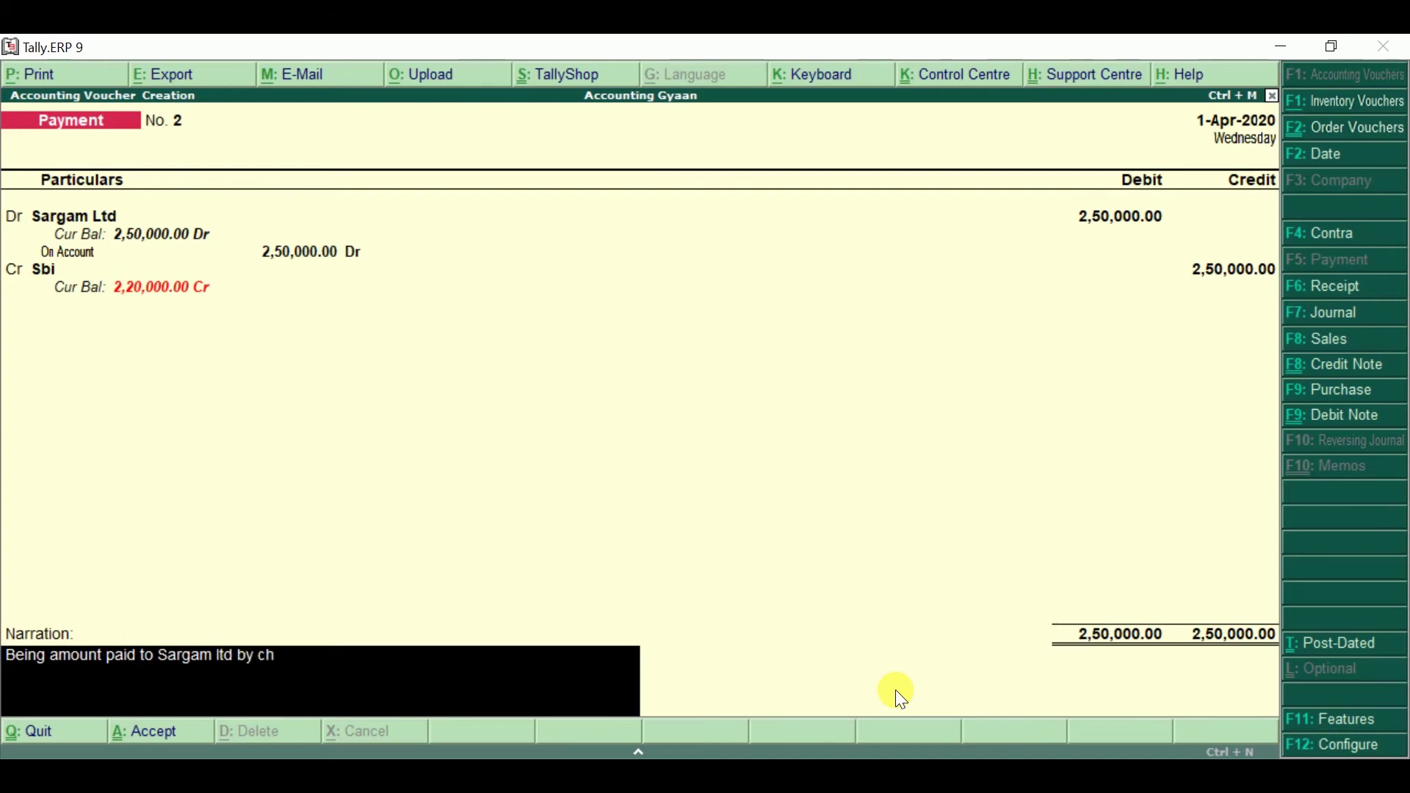
{"action": "type", "text": "eque xxxxx"}
{"action": "key", "text": "Return"}
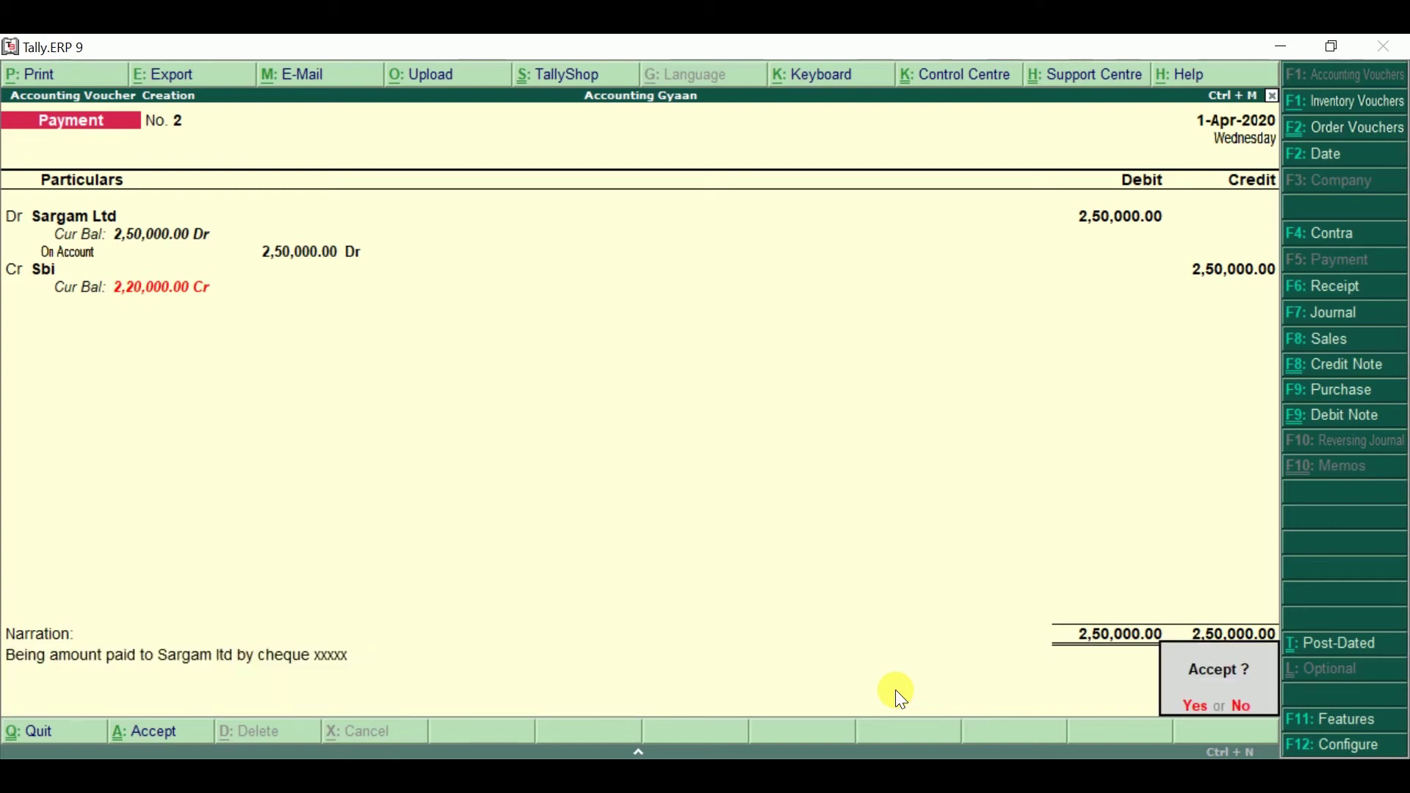
{"action": "key", "text": "Return"}
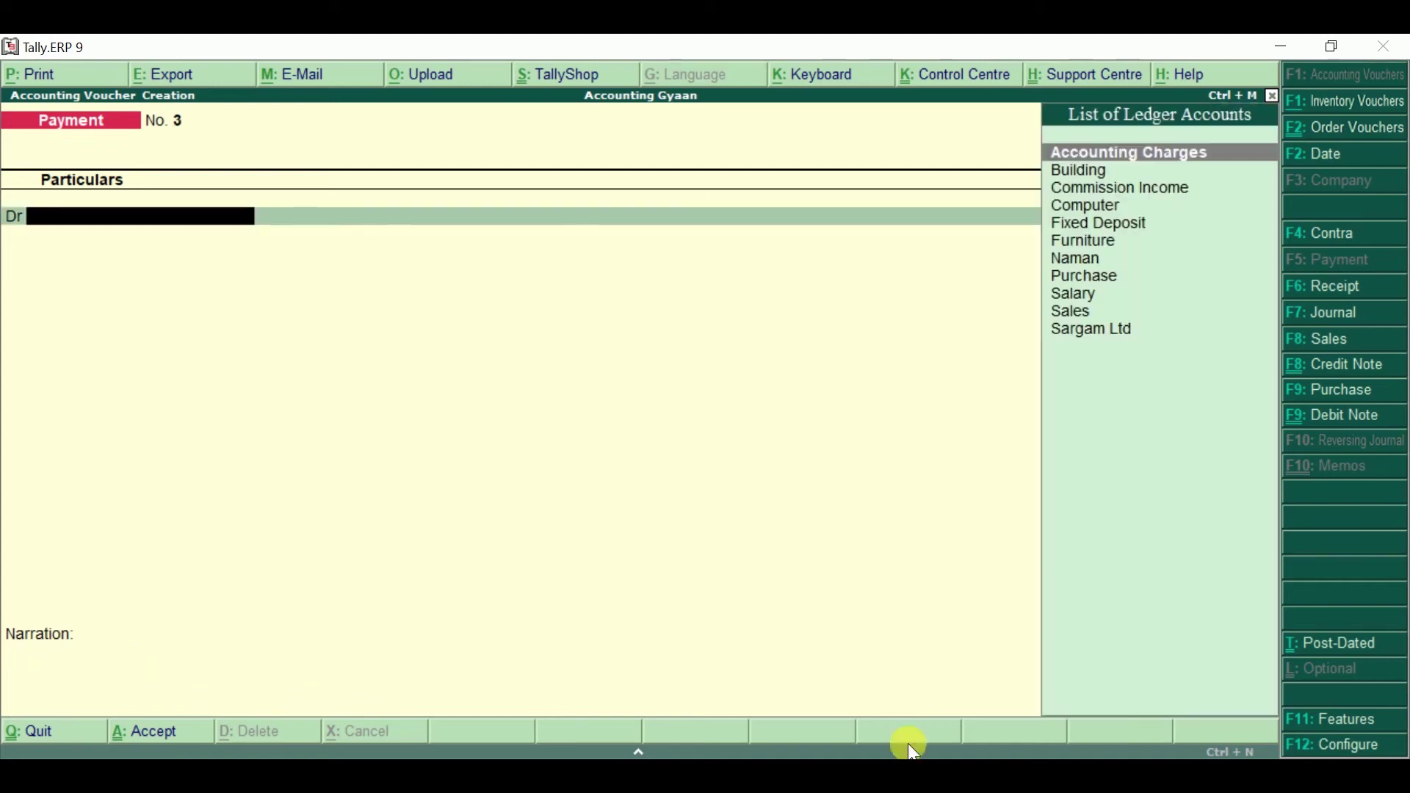
- Check Example 3 in VOUCHERS.docx, and back in Tally.ERP 9 enable single entry mode for payment/receipt/contra vouchers in the payment configuration
{"action": "key", "text": "alt+Tab"}
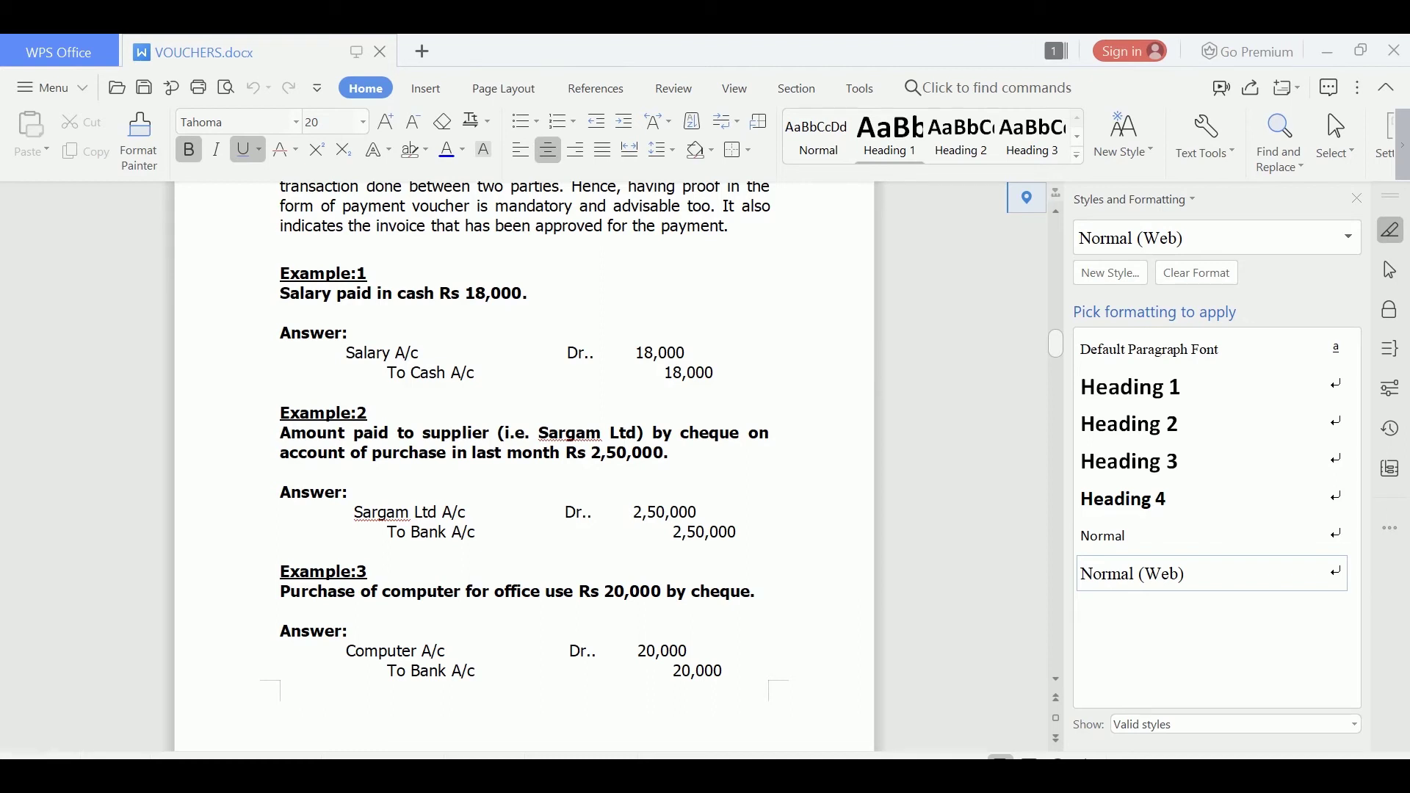
{"action": "key", "text": "alt+Tab"}
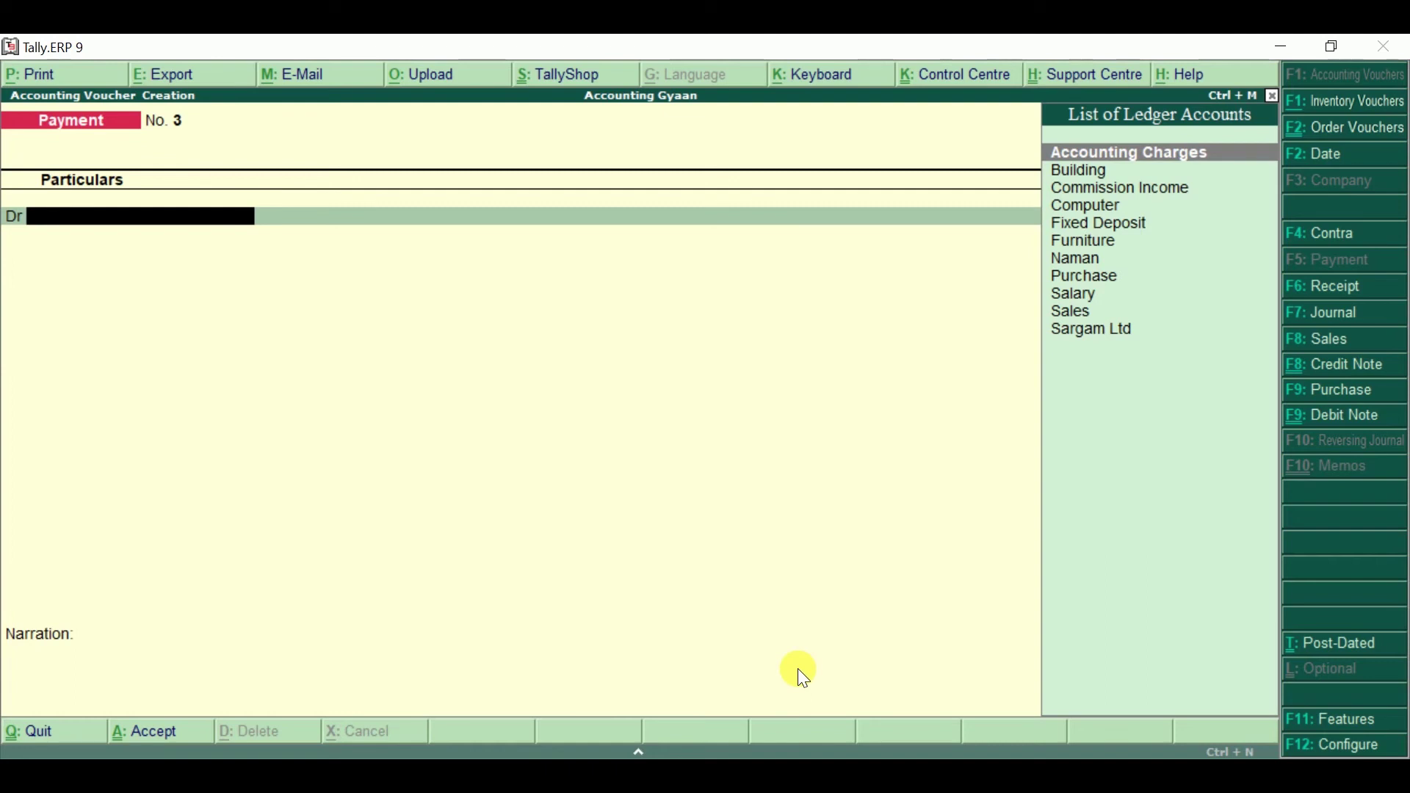
{"action": "left_click", "coordinate": [1332, 743]}
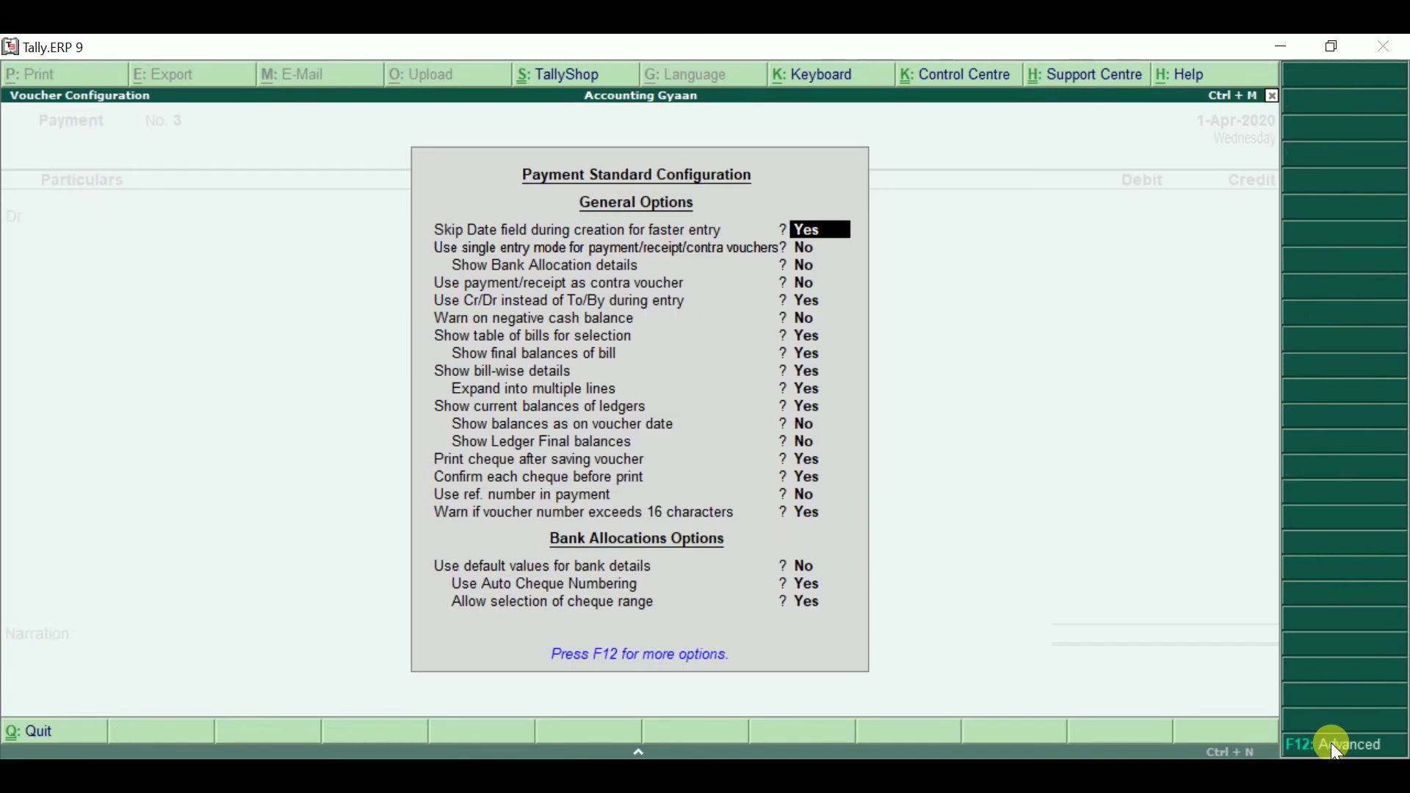
{"action": "left_click", "coordinate": [801, 248]}
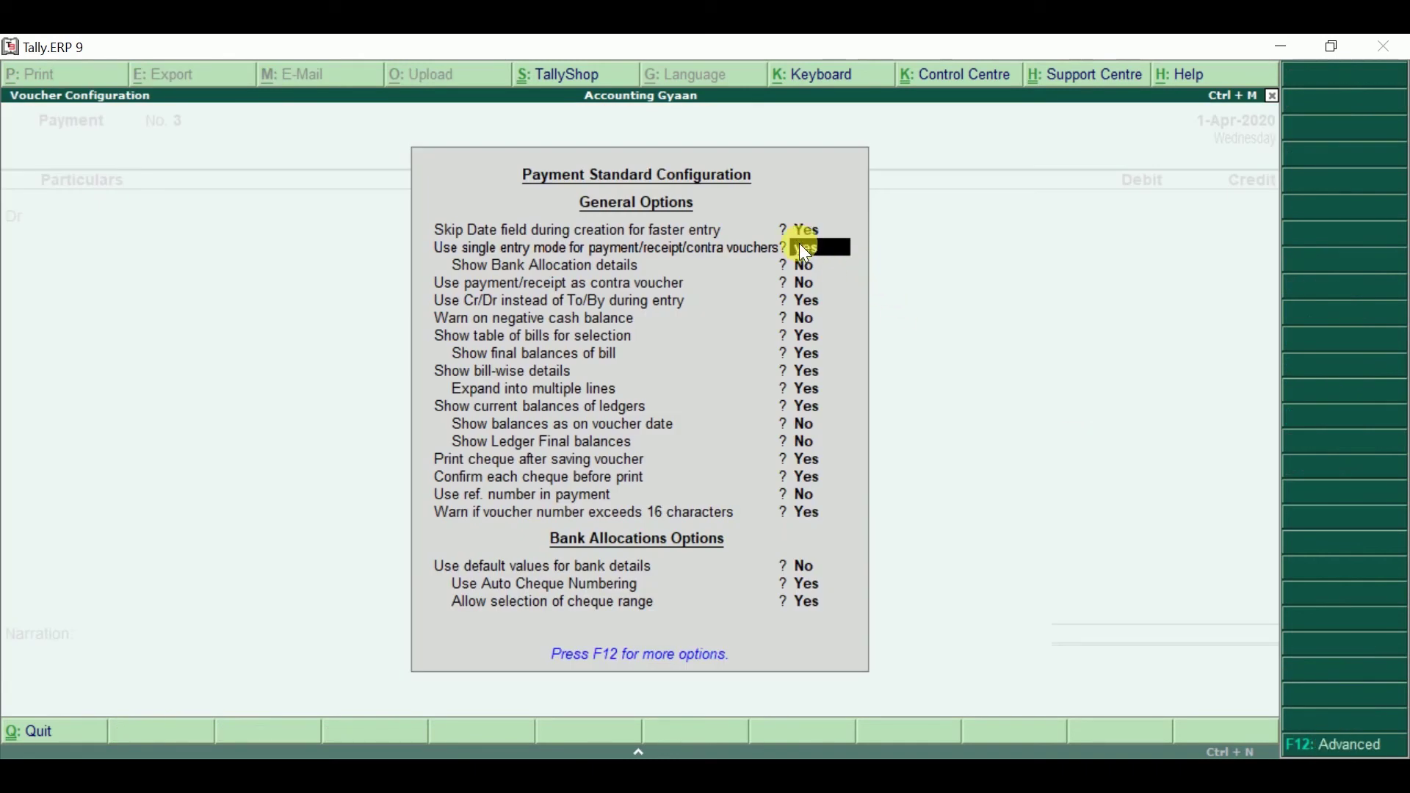
{"action": "key", "text": "ctrl+a"}
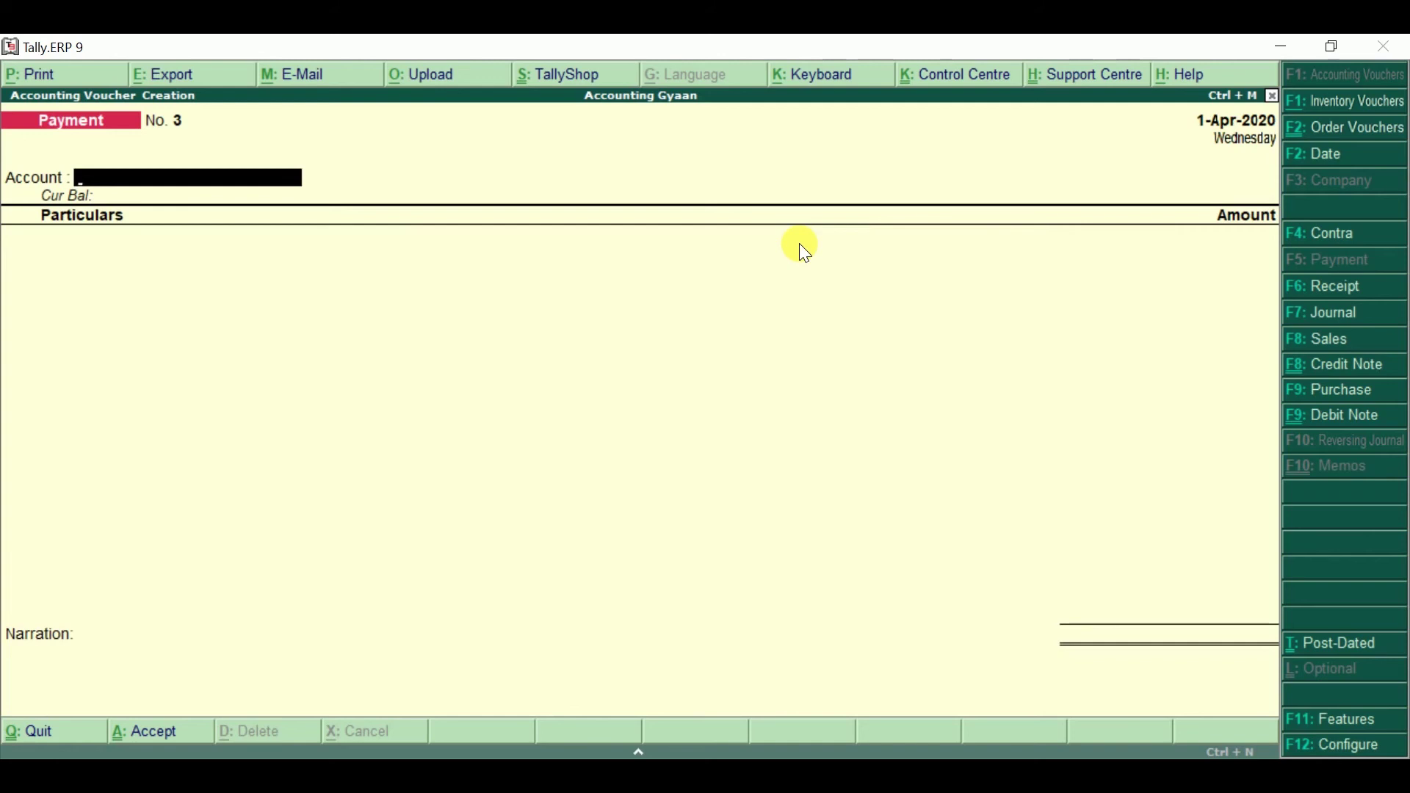
- Recheck Example 3 in VOUCHERS.docx and set Sbi as the account and Computer as the particulars ledger in Payment voucher 3
{"action": "key", "text": "alt+Tab"}
{"action": "key", "text": "alt+Tab"}
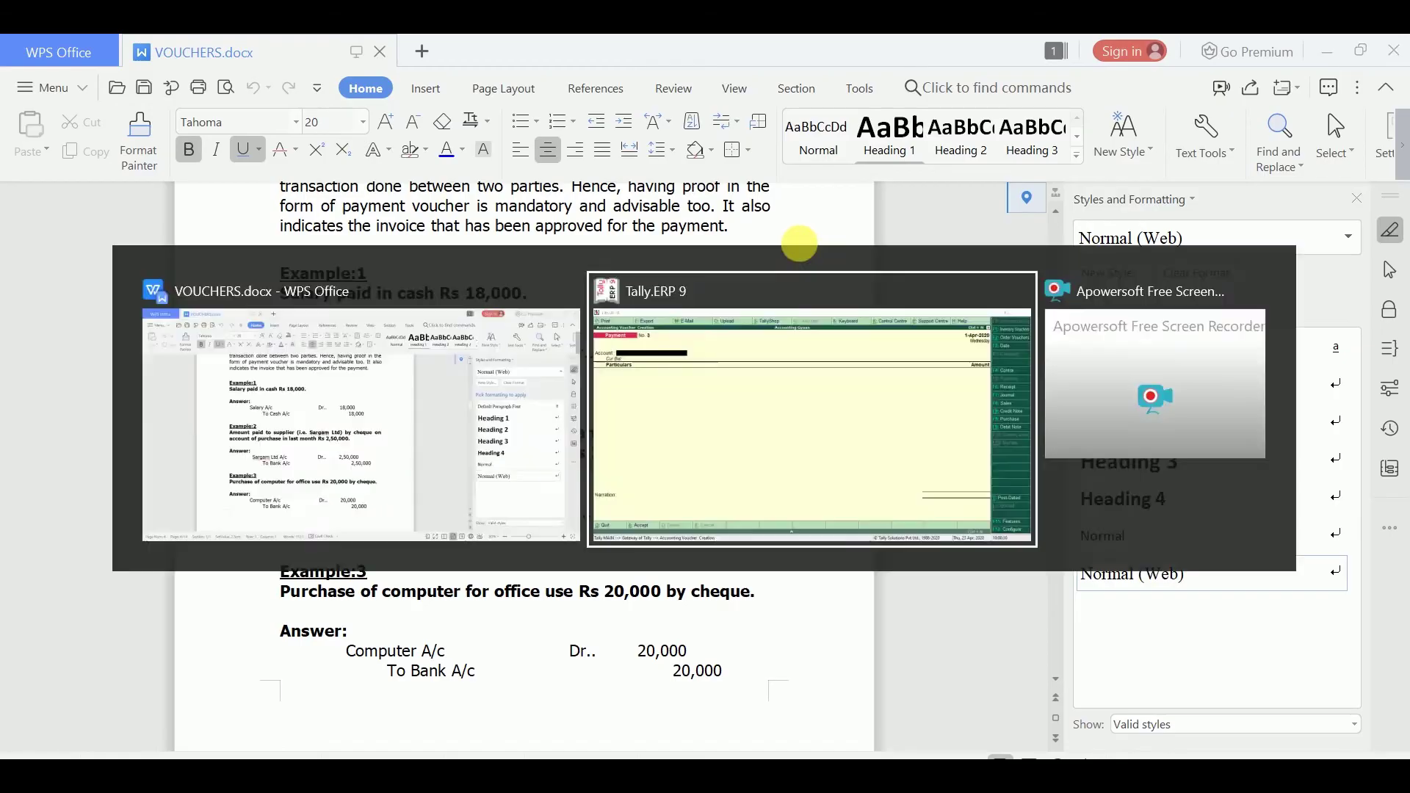
{"action": "type", "text": "Sbi"}
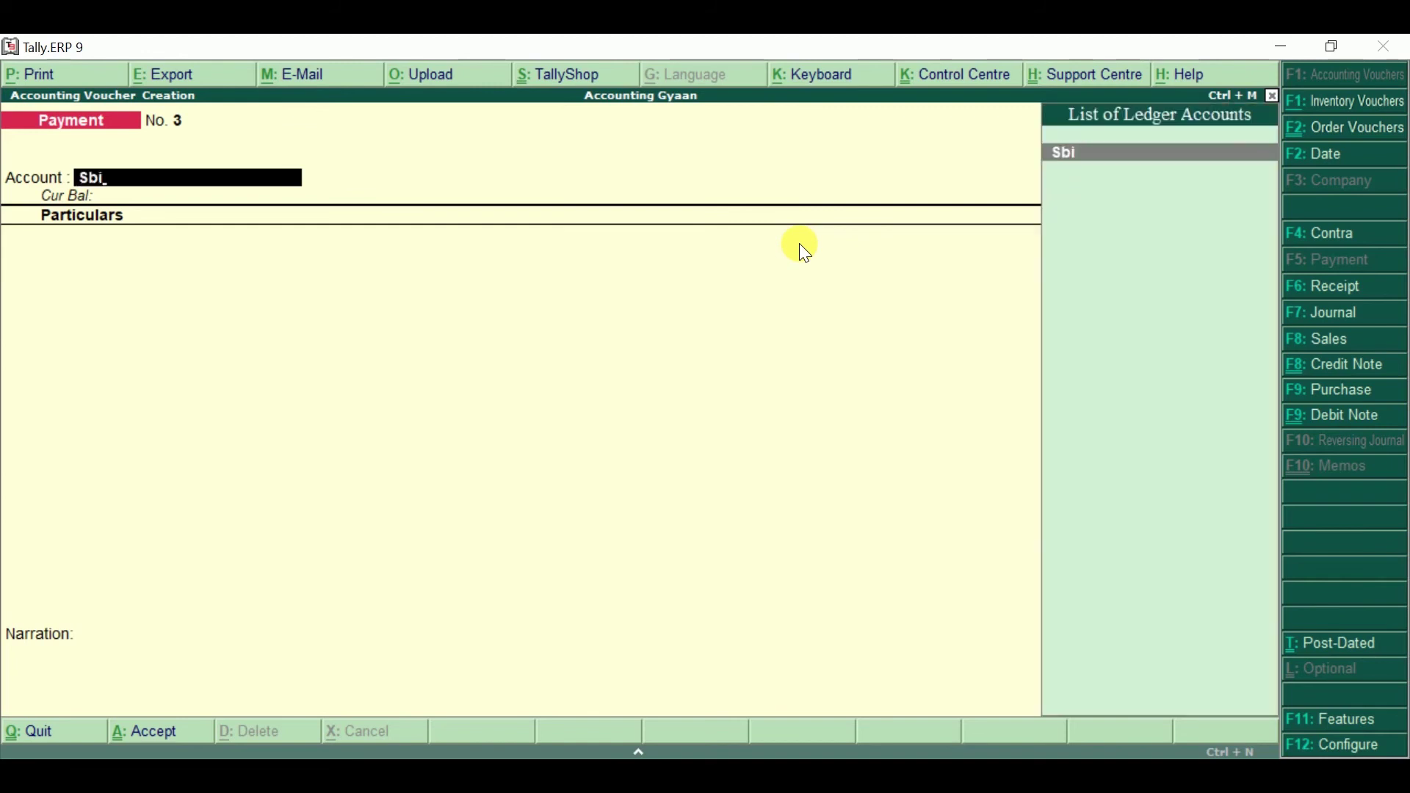
{"action": "key", "text": "Return"}
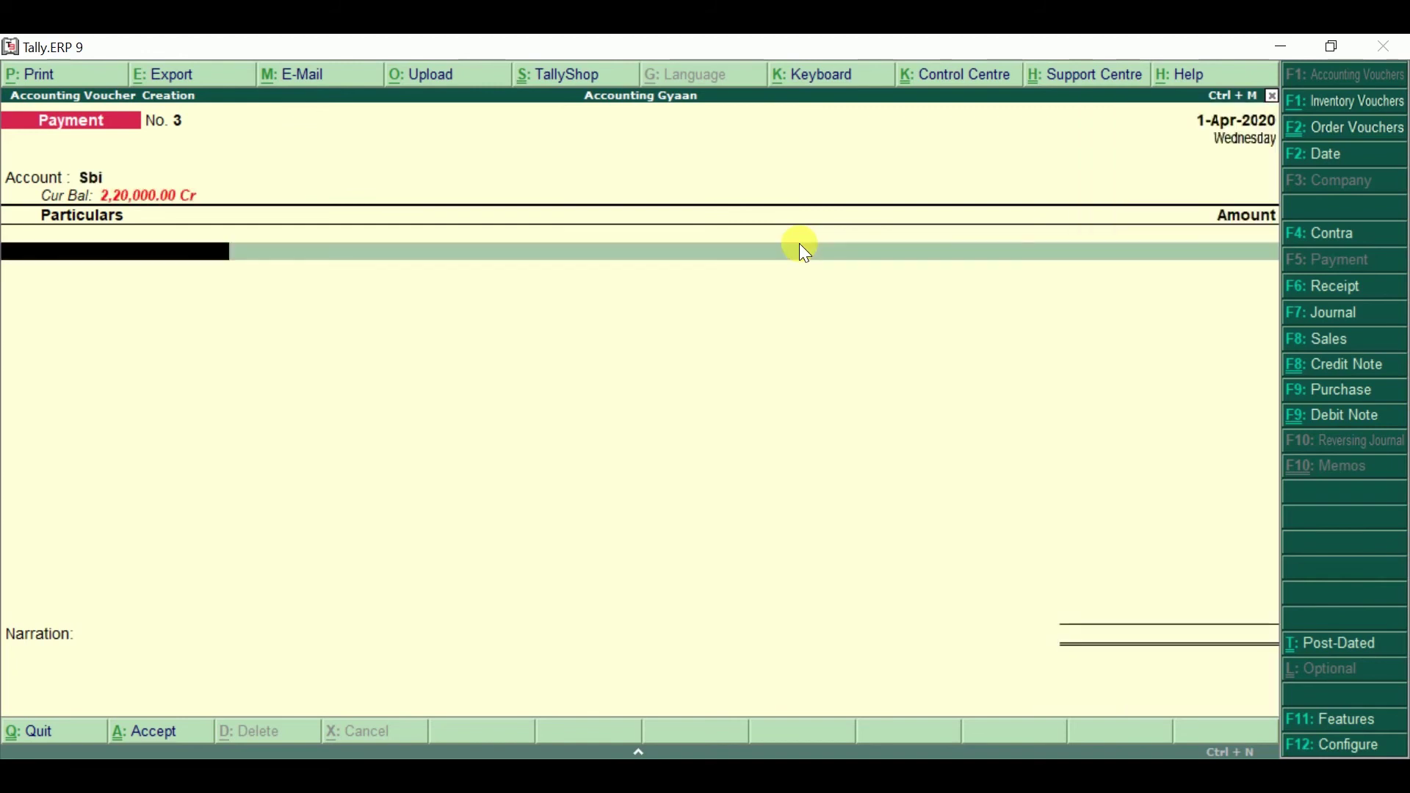
{"action": "type", "text": "C"}
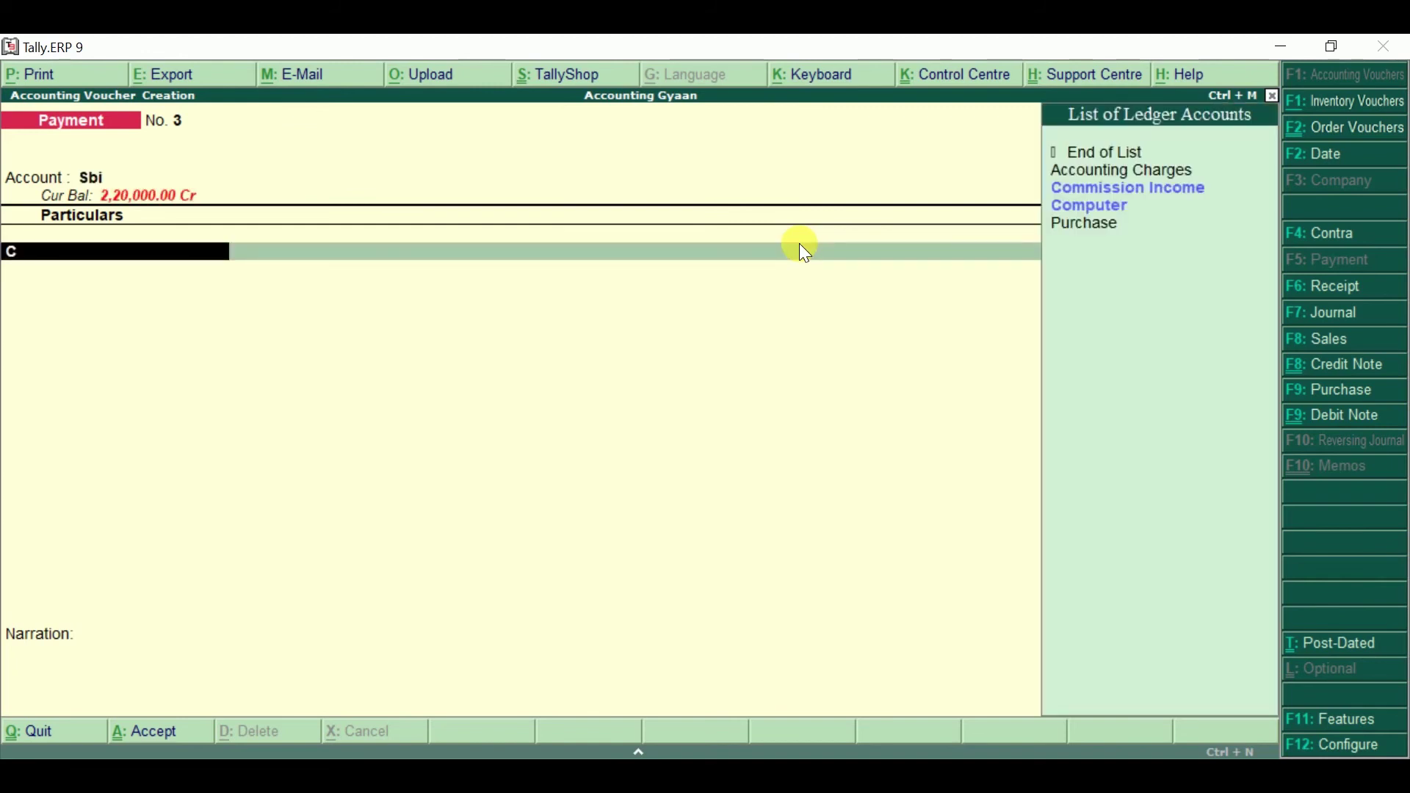
{"action": "type", "text": "ompu"}
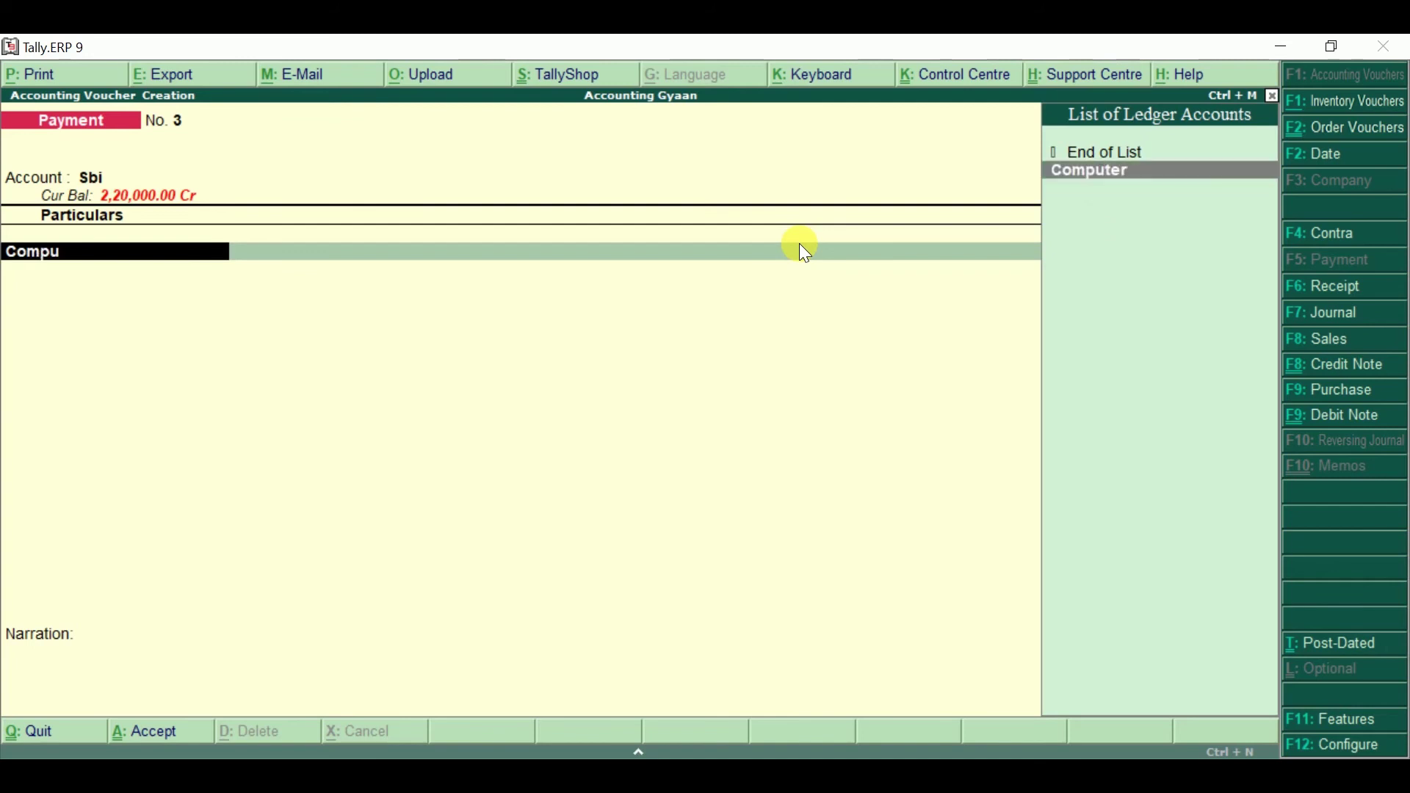
{"action": "key", "text": "Return"}
- Enter 20,000 as the Computer amount per Example 3 and accept the Cheque bank allocation for Sbi with the instrument number left blank
{"action": "key", "text": "alt+Tab"}
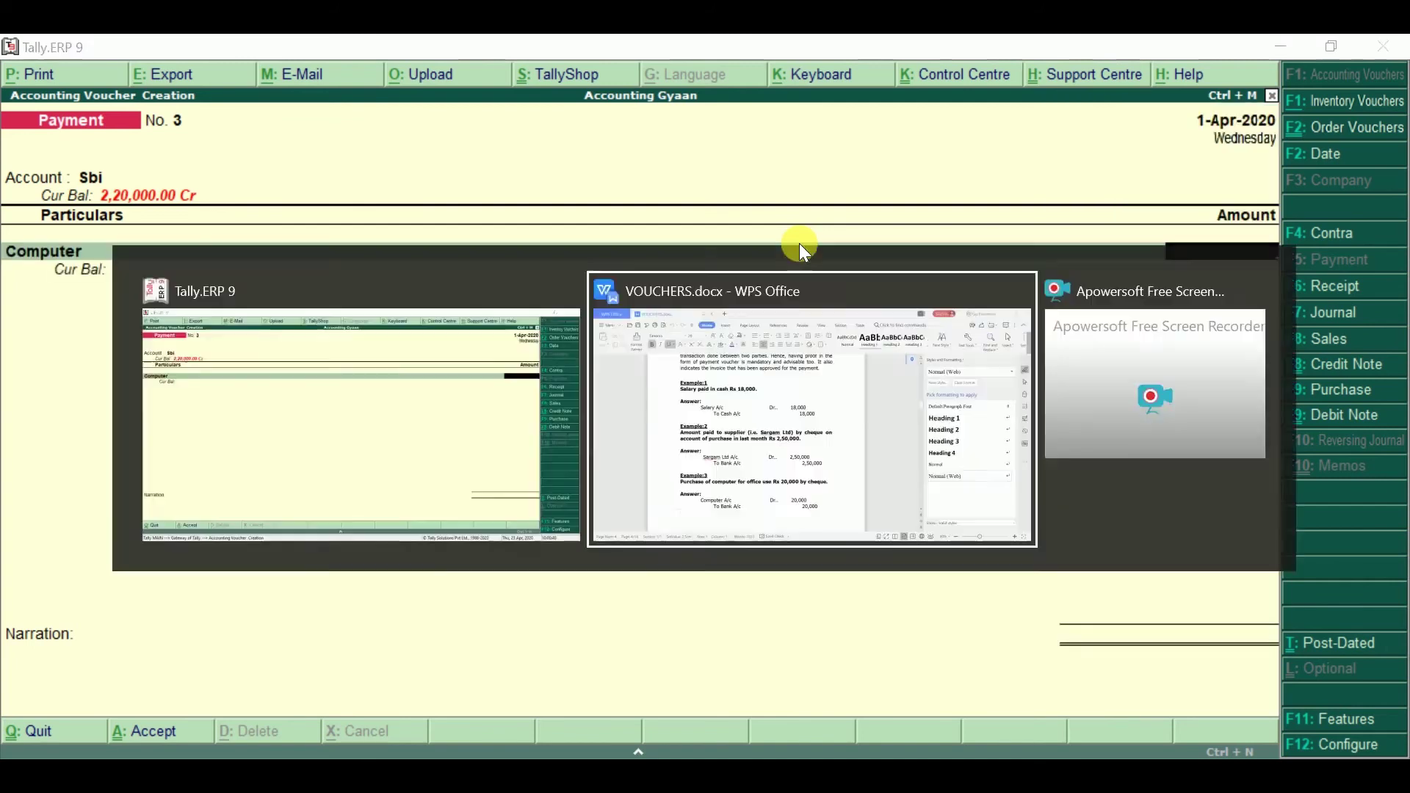
{"action": "key", "text": "alt+Tab"}
{"action": "type", "text": "20,000"}
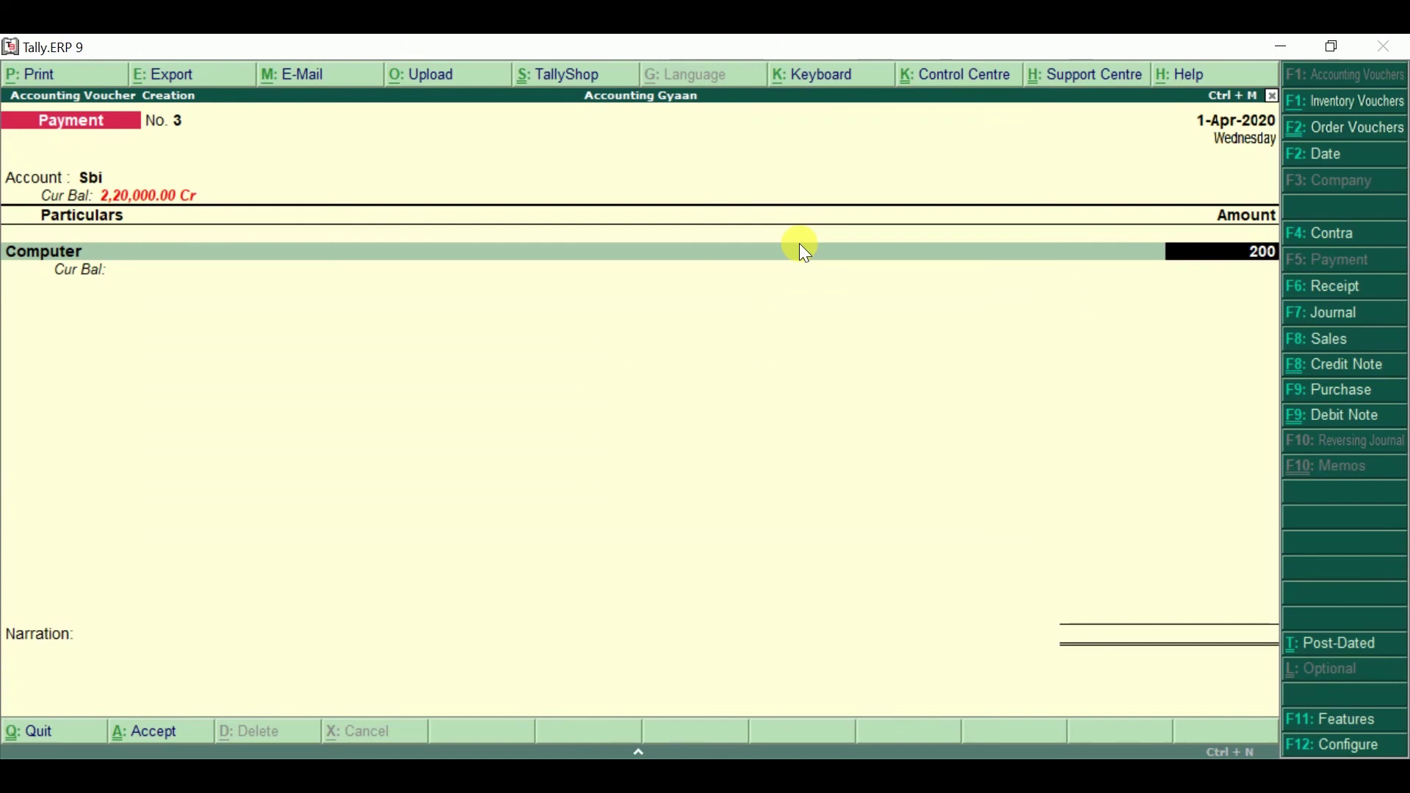
{"action": "key", "text": "Return"}
{"action": "key", "text": "Return"}
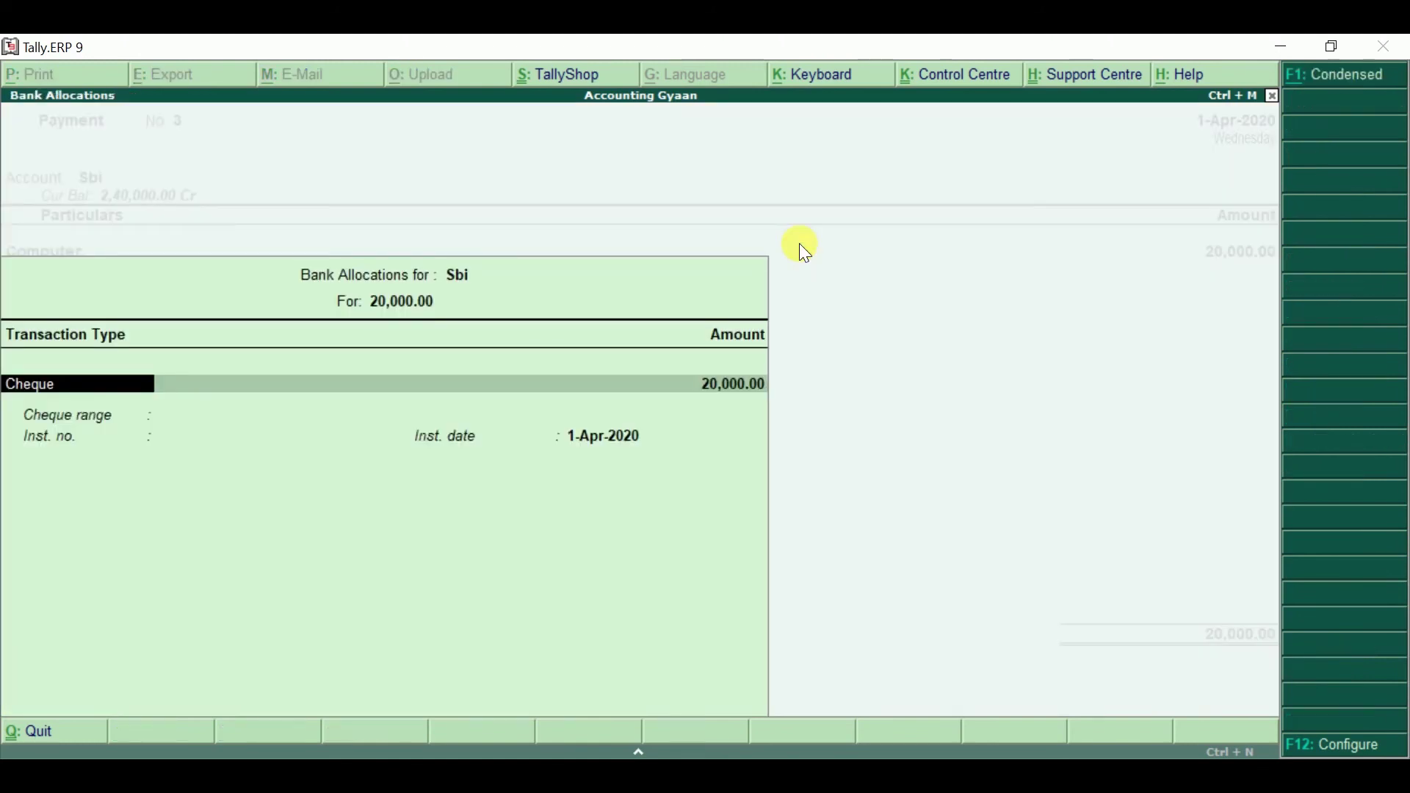
{"action": "key", "text": "Return"}
{"action": "key", "text": "Return"}
{"action": "key", "text": "Return"}
{"action": "key", "text": "Return"}
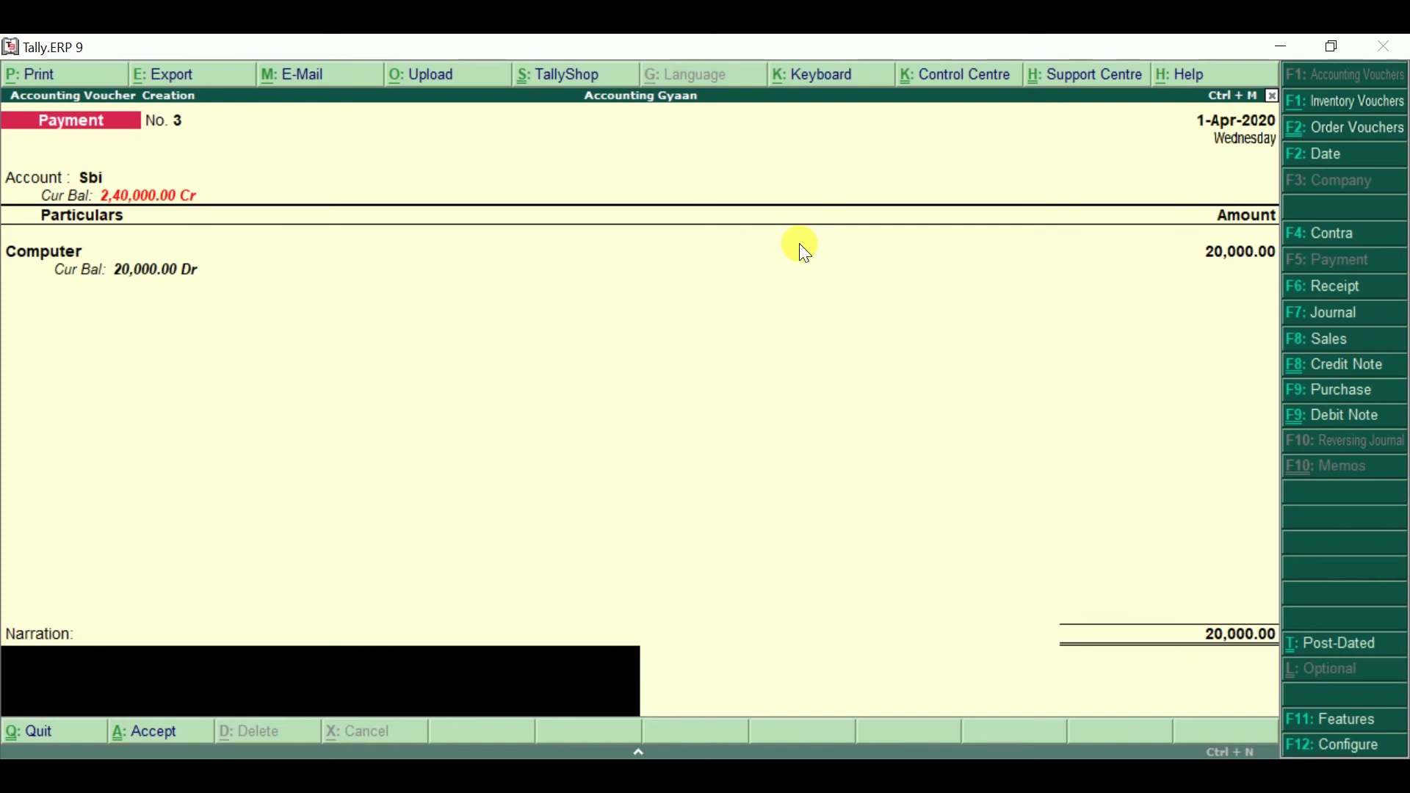
- Enter the narration "Being computer purchased for office use by cheque xxxx" and save Payment voucher 3
{"action": "type", "text": "Being comput"}
{"action": "type", "text": "er"}
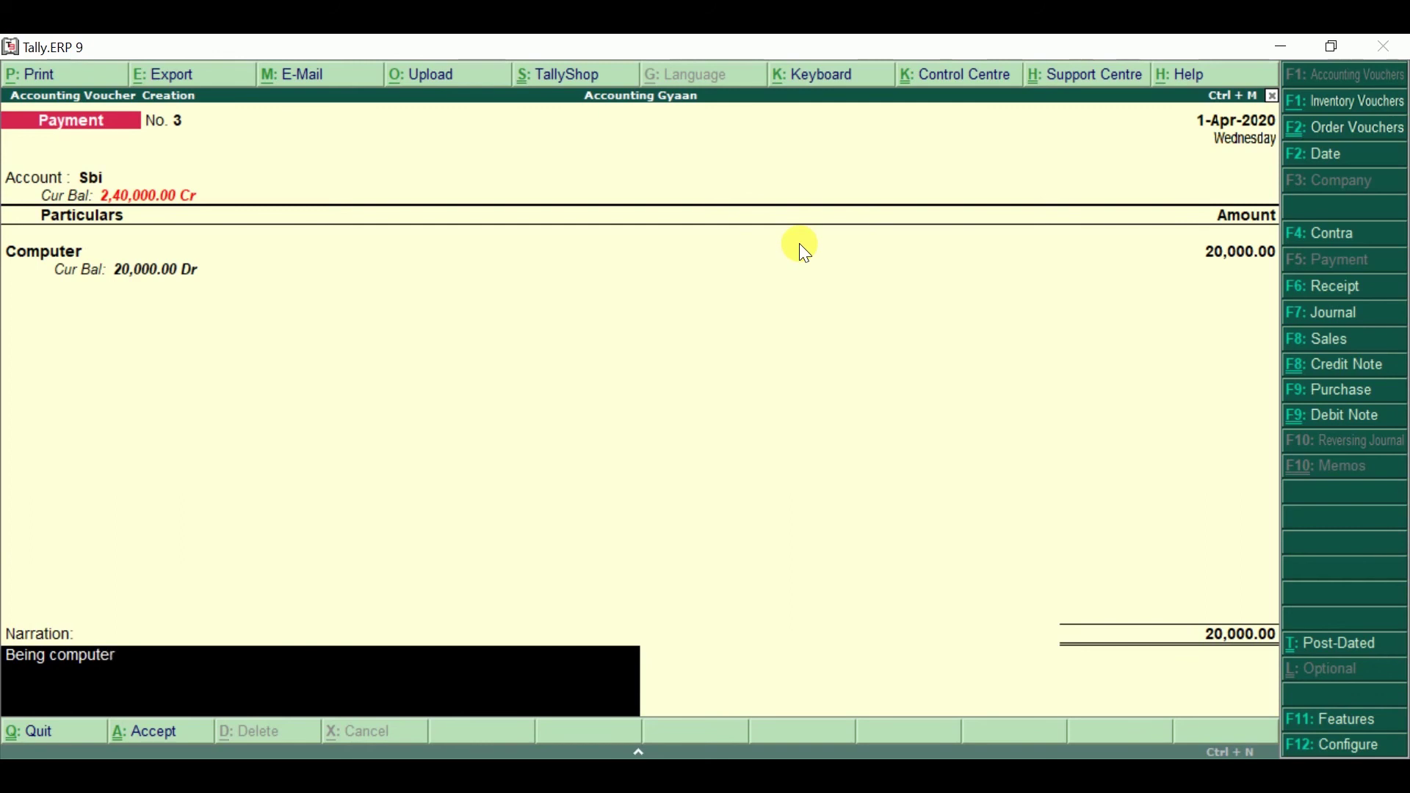
{"action": "type", "text": " o"}
{"action": "key", "text": "BackSpace"}
{"action": "type", "text": "purchased for office"}
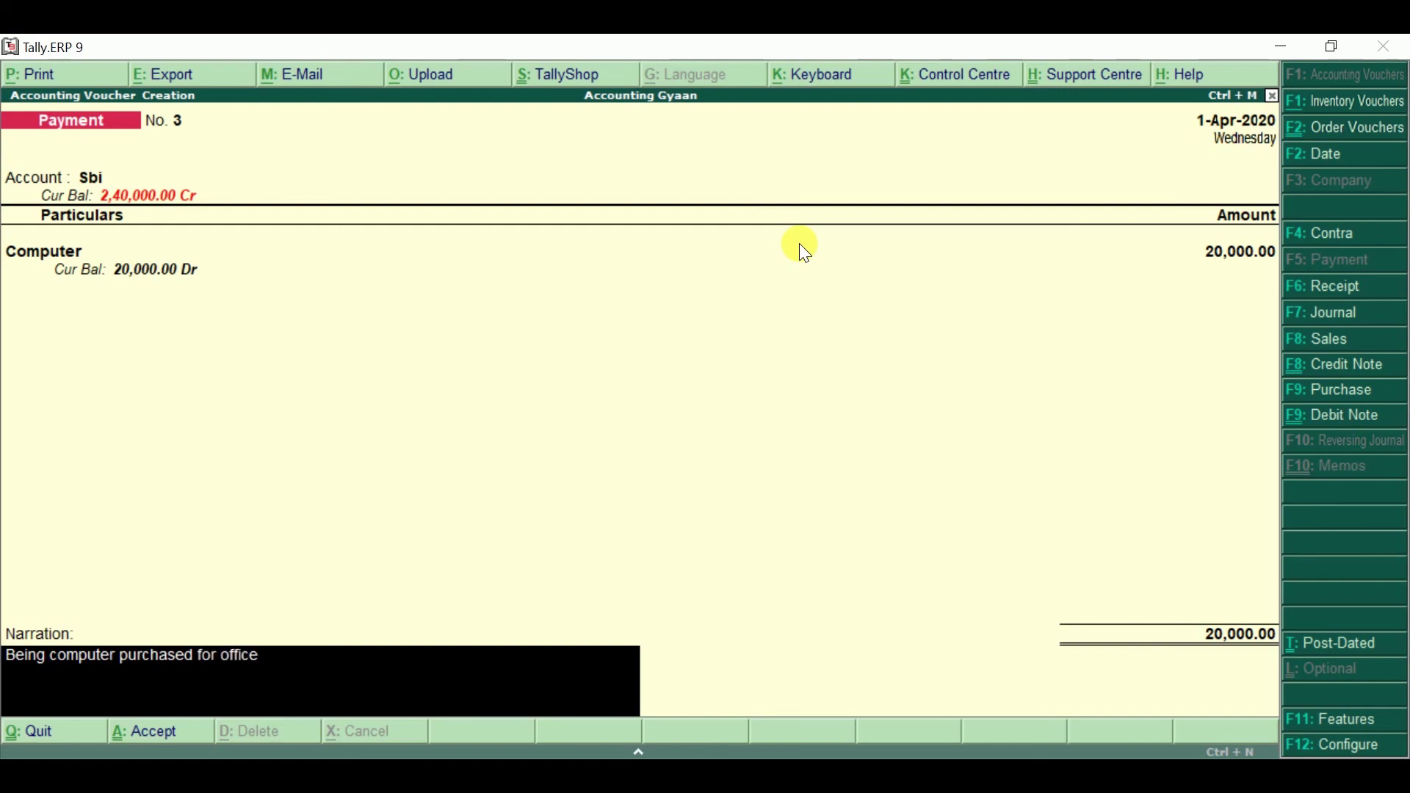
{"action": "type", "text": " use by cheque x"}
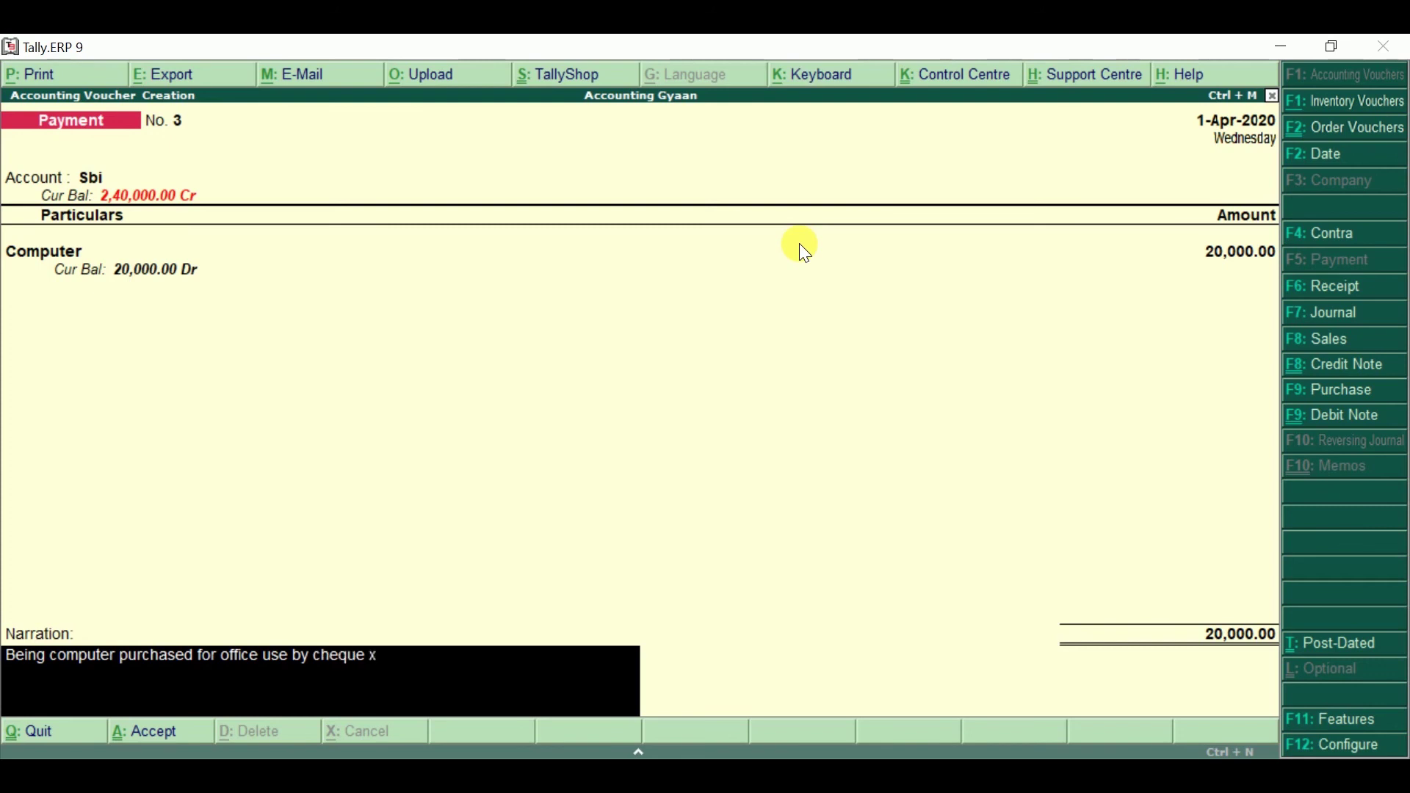
{"action": "type", "text": "xxx"}
{"action": "key", "text": "Return"}
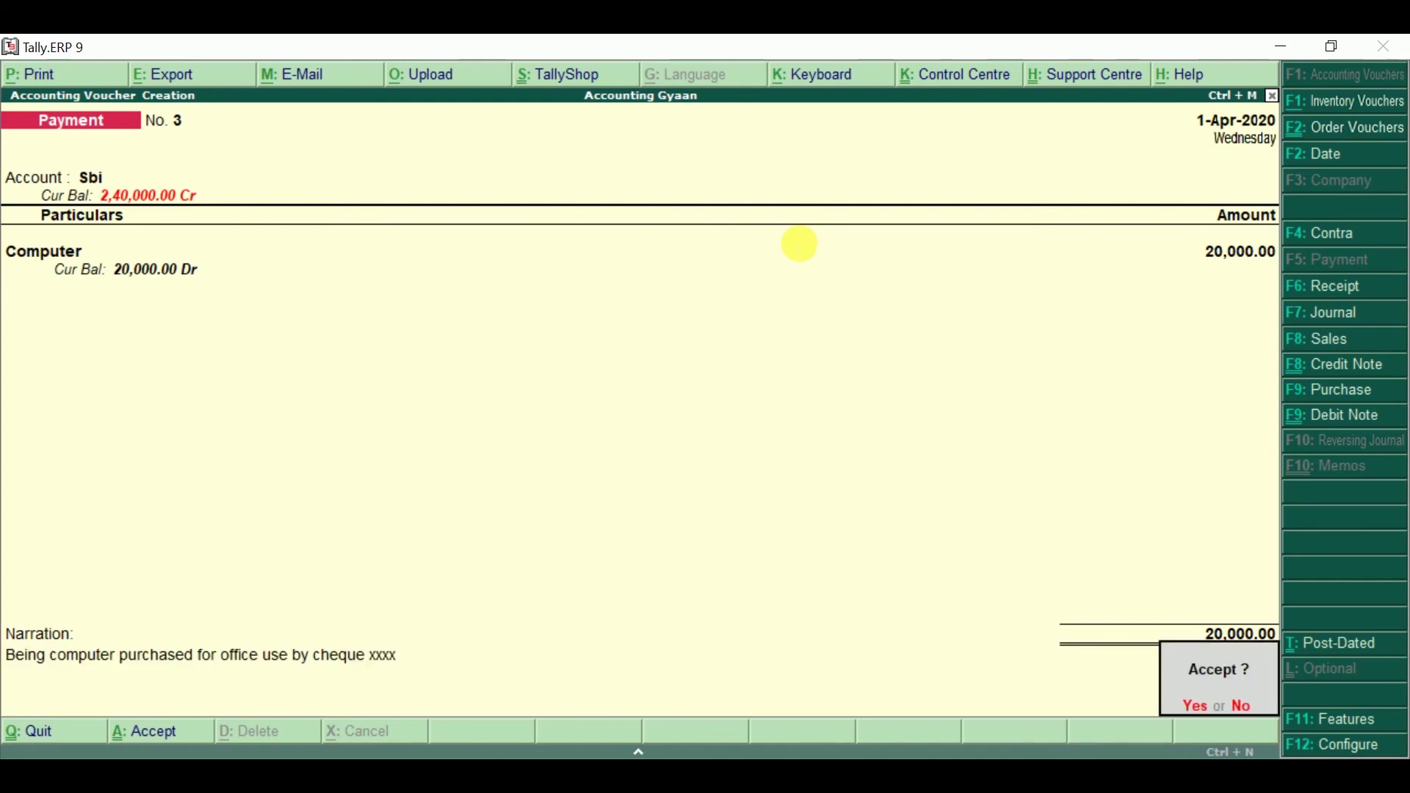
{"action": "key", "text": "Return"}
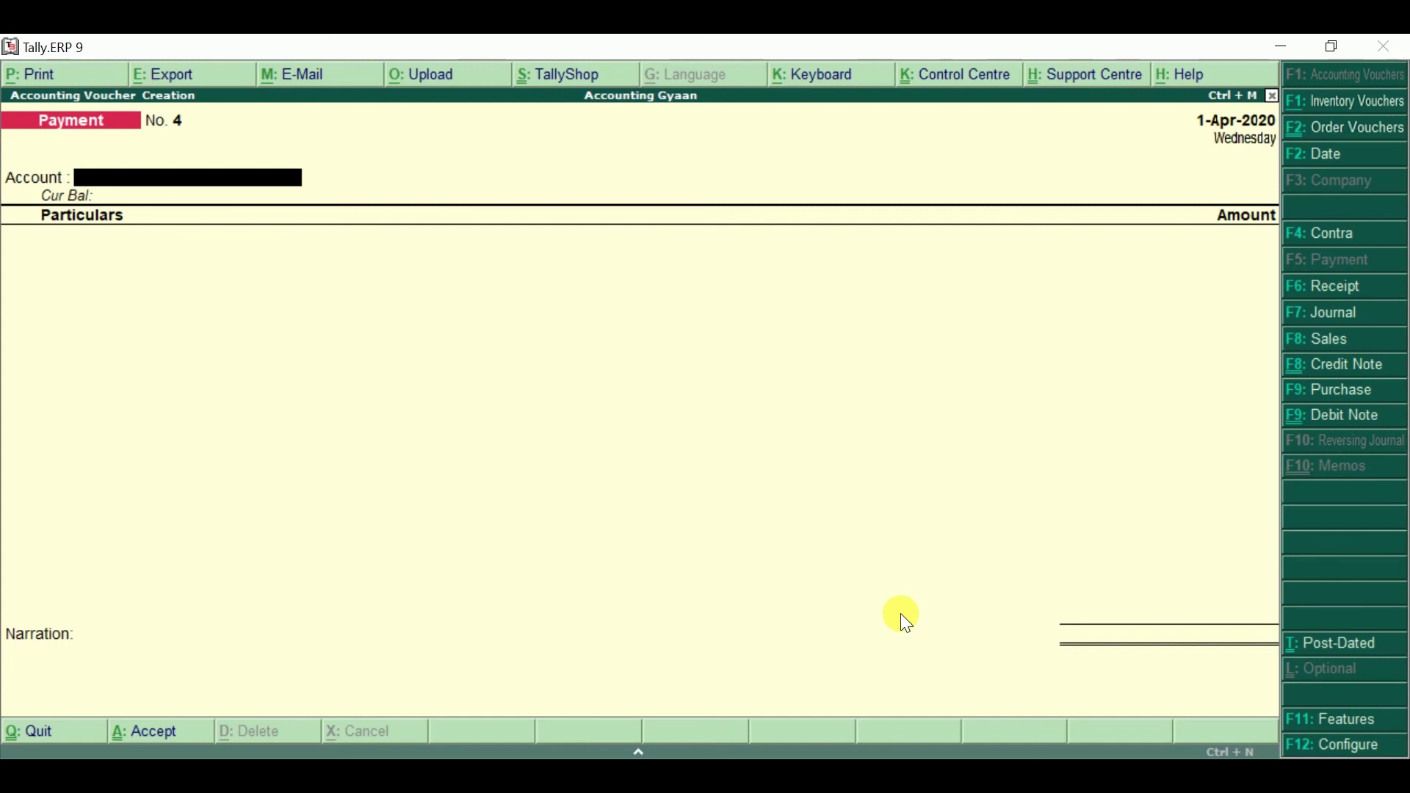
- Switch to VOUCHERS.docx and review the Specimen/Format of Payment Voucher section after Example 3
{"action": "key", "text": "alt+Tab"}
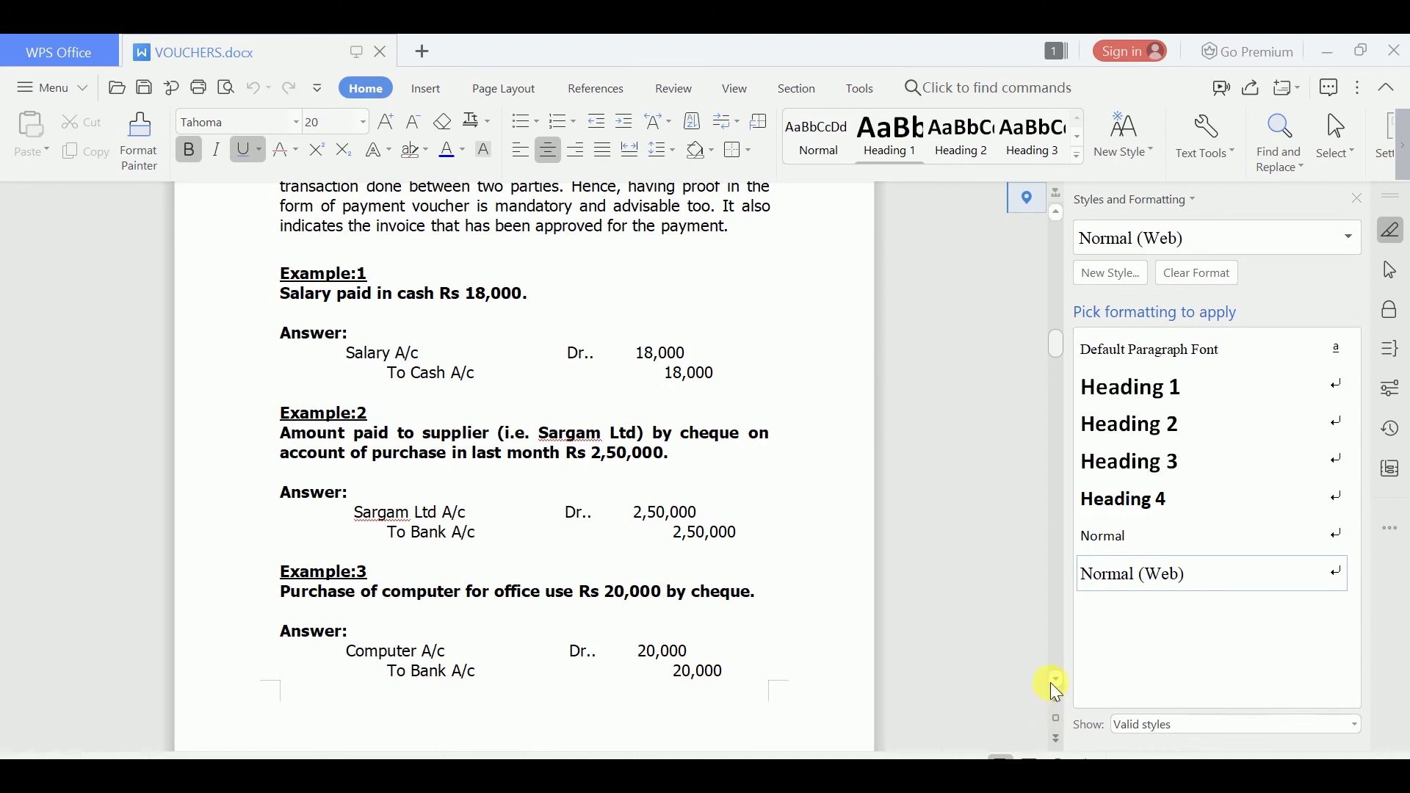
{"action": "scroll", "coordinate": [1051, 682], "scroll_direction": "down", "scroll_amount": 8}
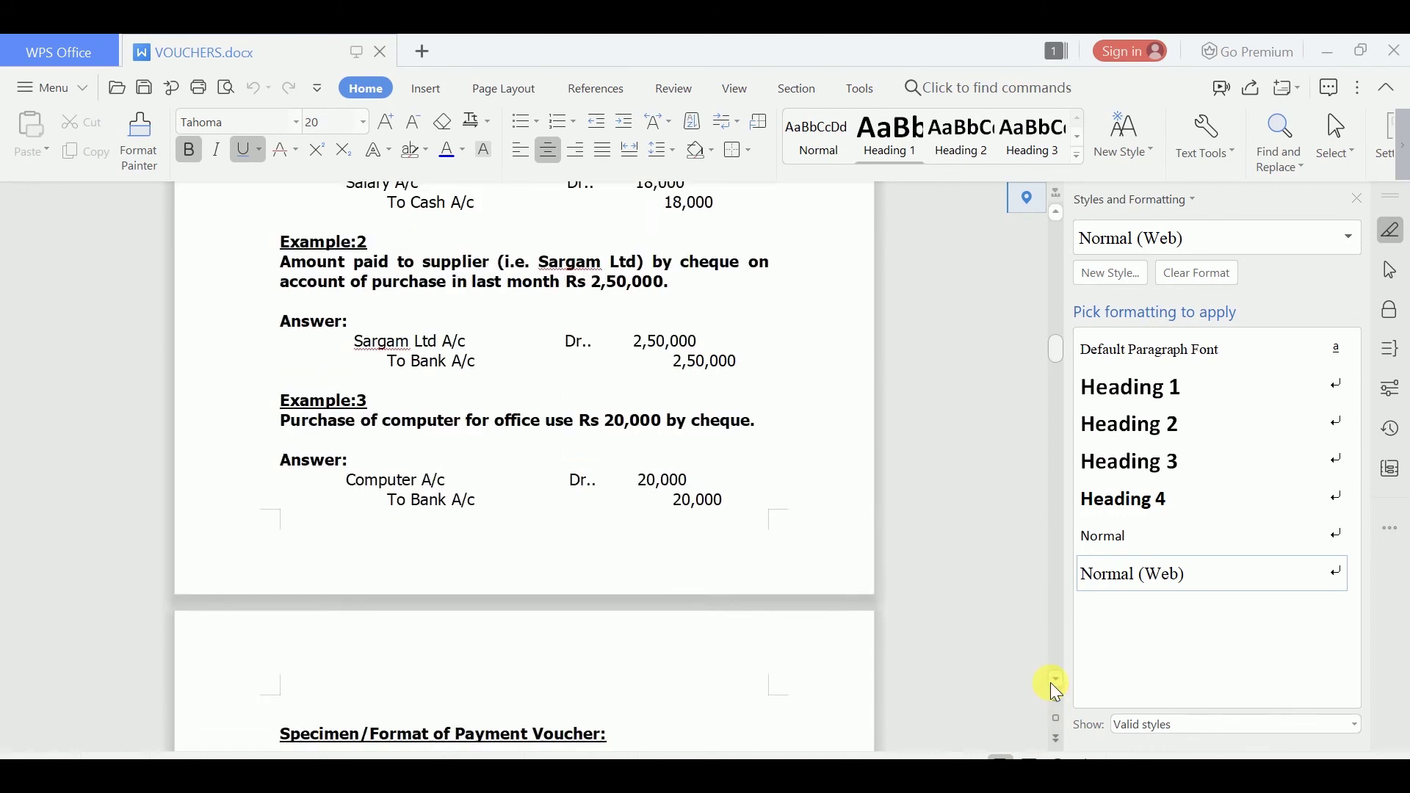
{"action": "scroll", "coordinate": [1050, 682], "scroll_direction": "down", "scroll_amount": 2}
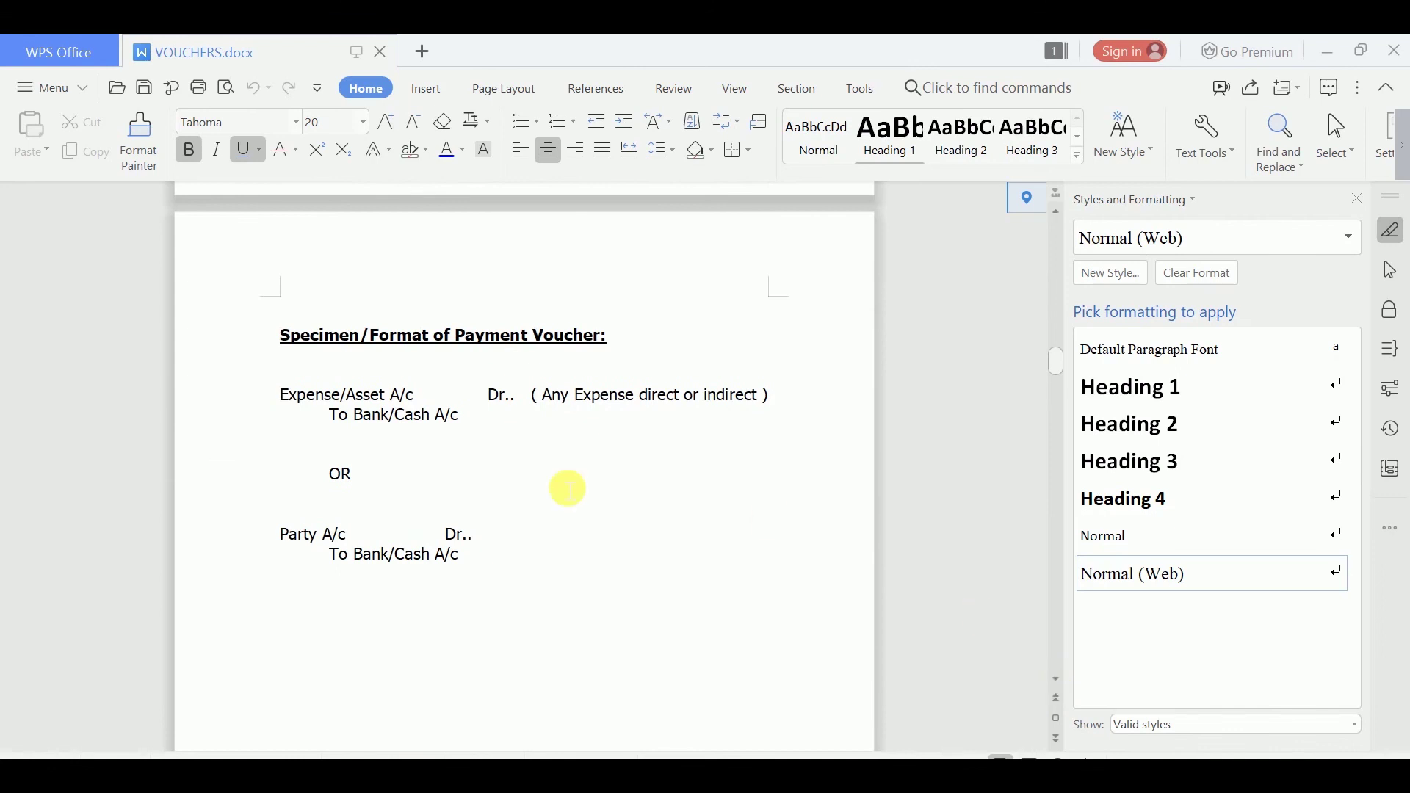